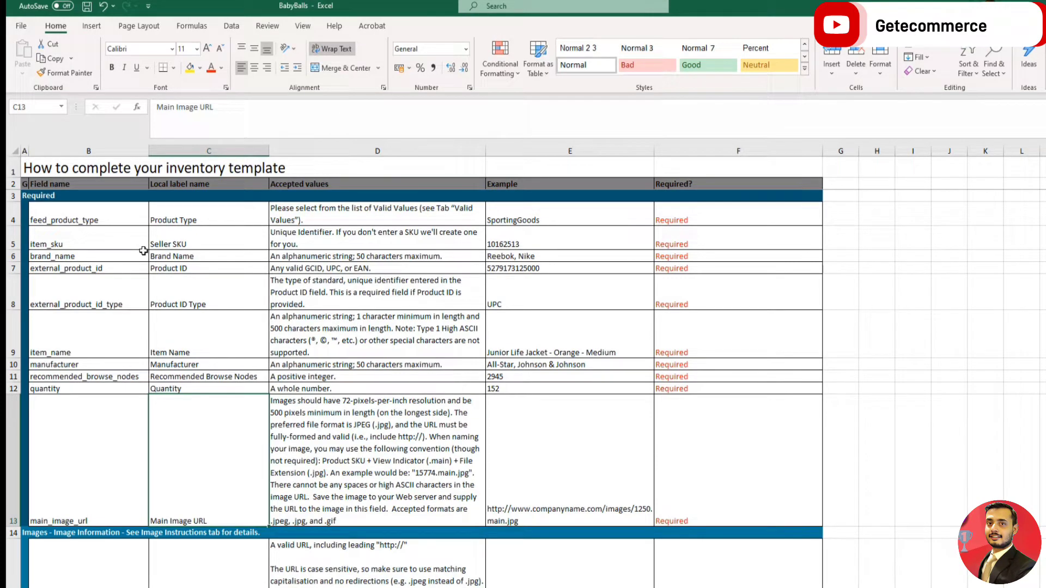
Examine the inventory template guide's field definitions, accepted values, examples and required status, from the required fields down to generic_keywords
scroll(143, 251, right, 3)
scroll(218, 351, left, 3)
scroll(136, 376, down, 6)
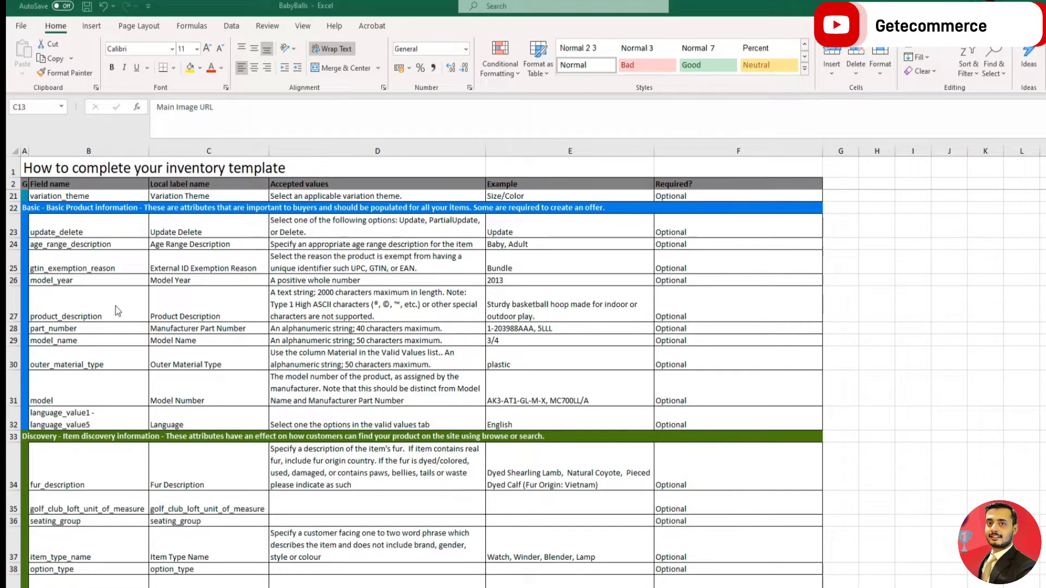
key(F2)
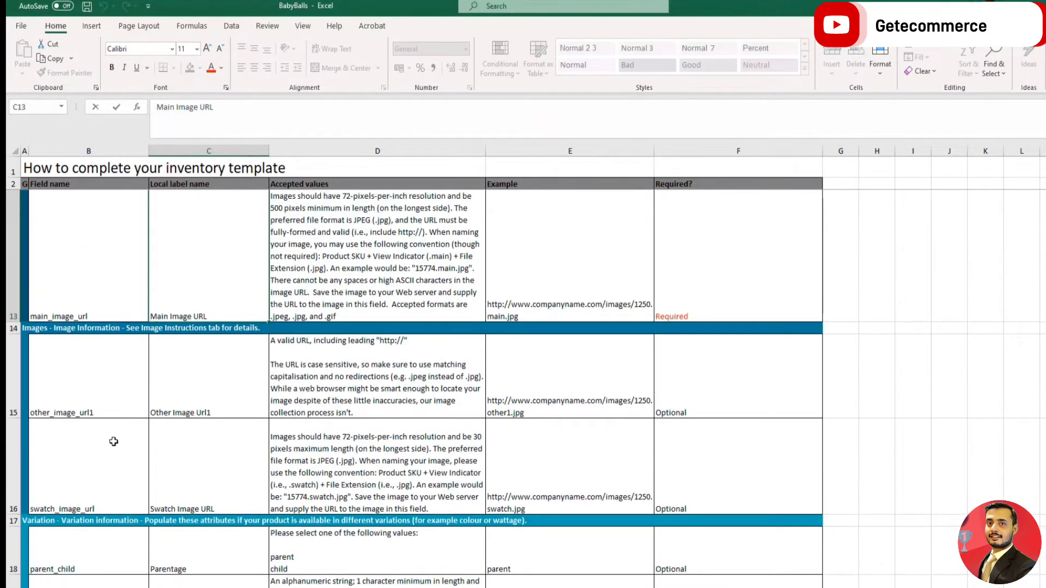
scroll(118, 407, down, 5)
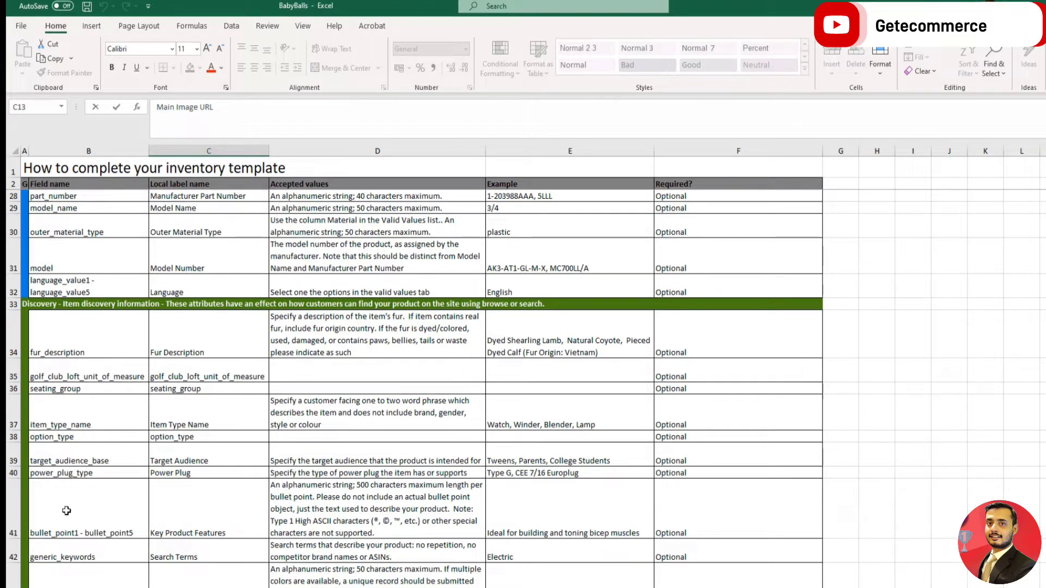
click(62, 549)
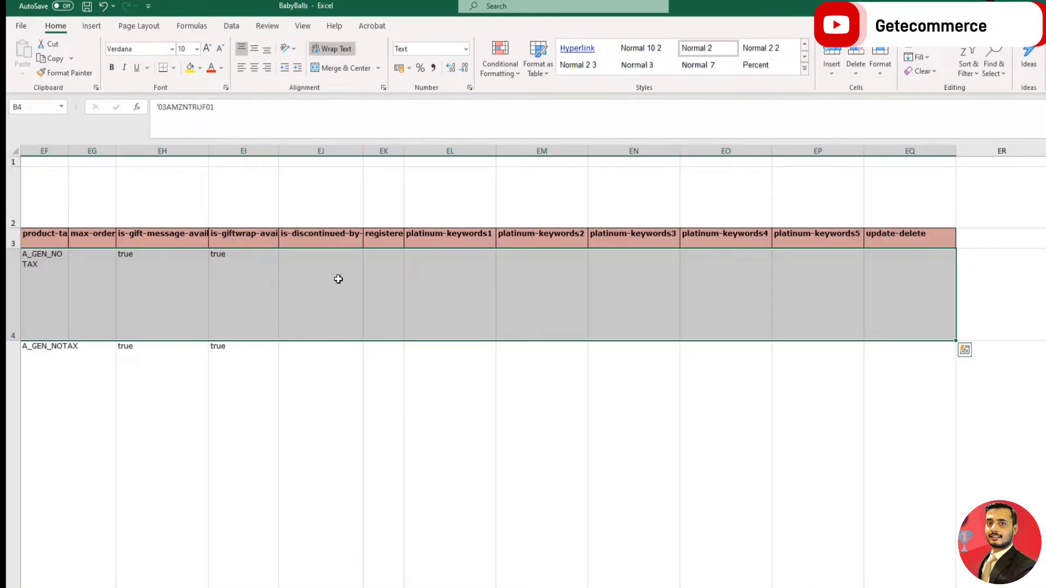
key(ctrl+Page_Up)
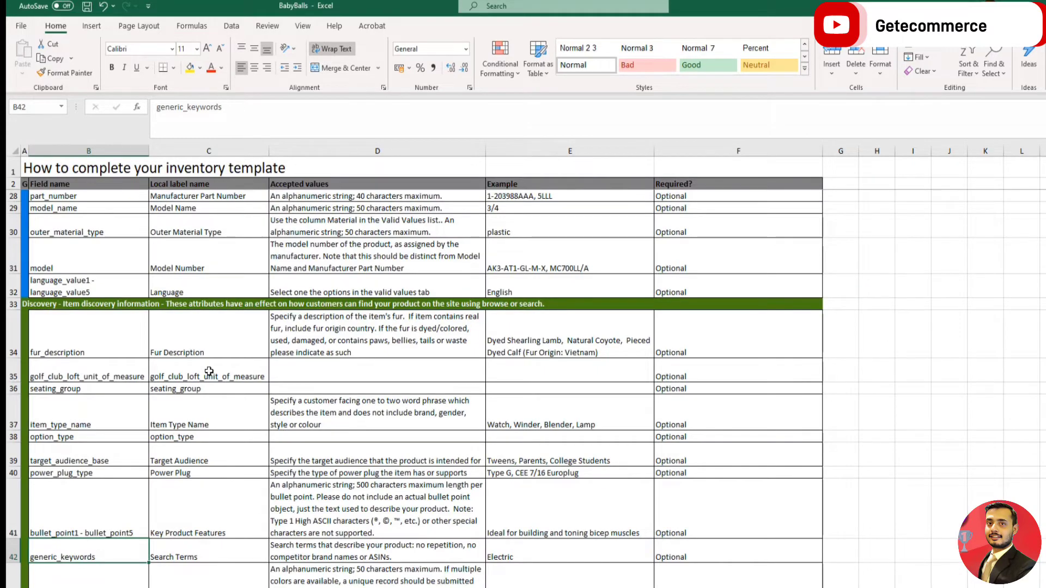
scroll(208, 371, up, 3)
scroll(208, 371, up, 2)
scroll(211, 377, down, 3)
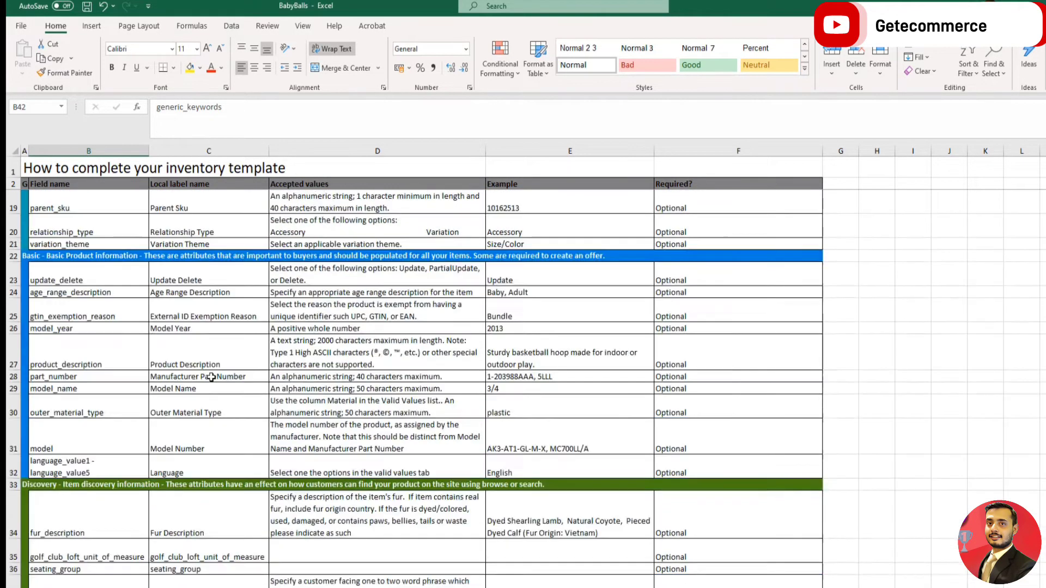
scroll(211, 378, up, 3)
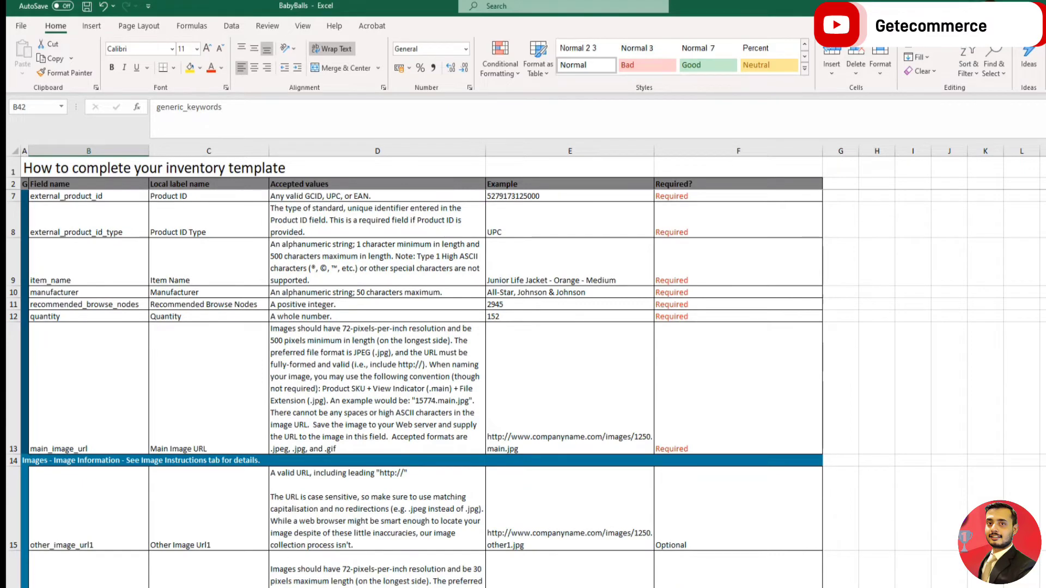
Open the sheet containing the product rows and view the product type options in cell A4
key(ctrl+Page_Down)
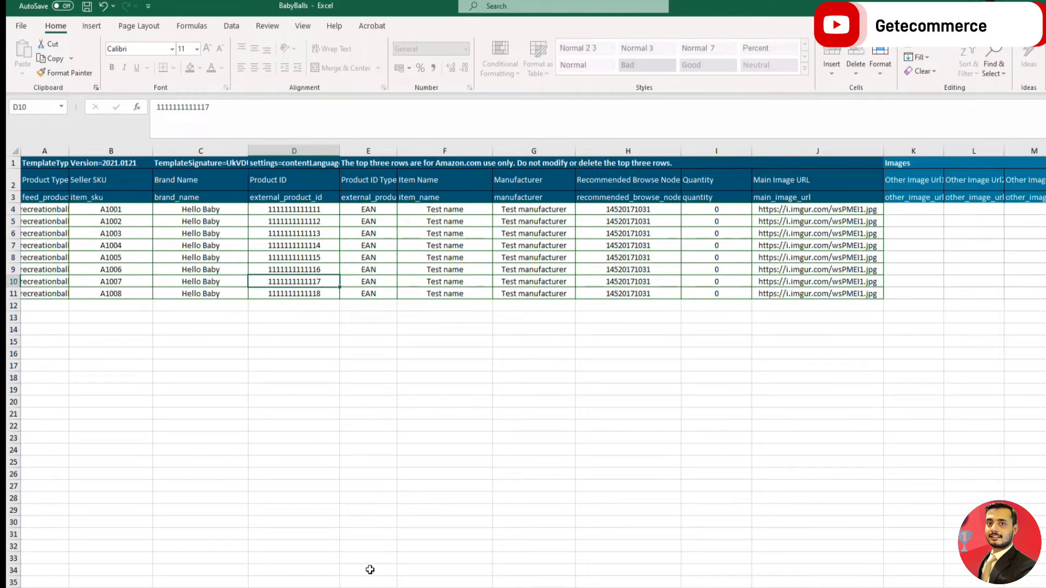
key(ctrl+Page_Down)
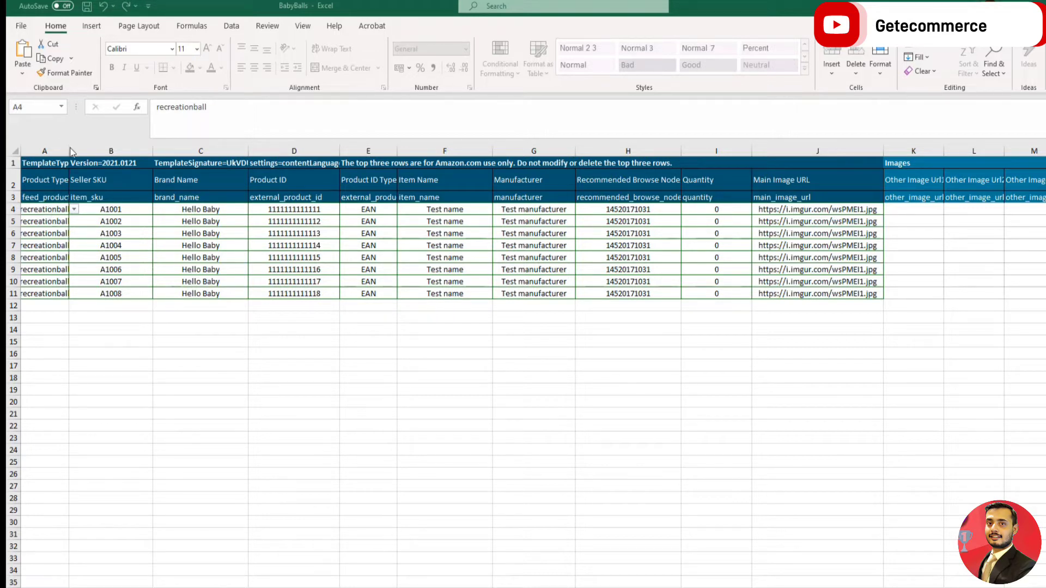
click(73, 210)
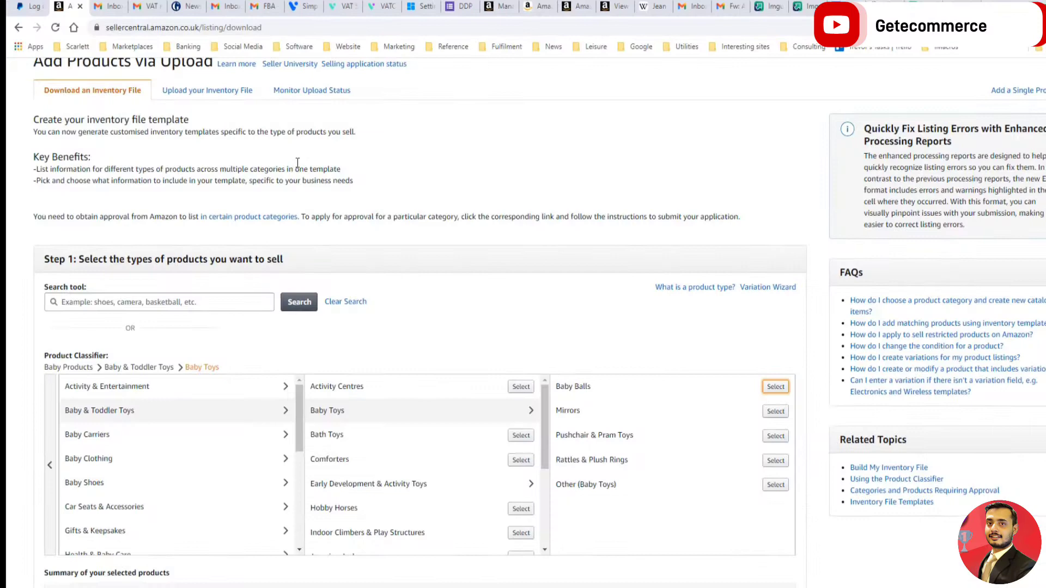
Switch to Seller Central, review the selected product classifications and select Comforters and Rattles & Plush Rings in the Product Classifier
scroll(294, 165, up, 2)
mouse_move(100, 104)
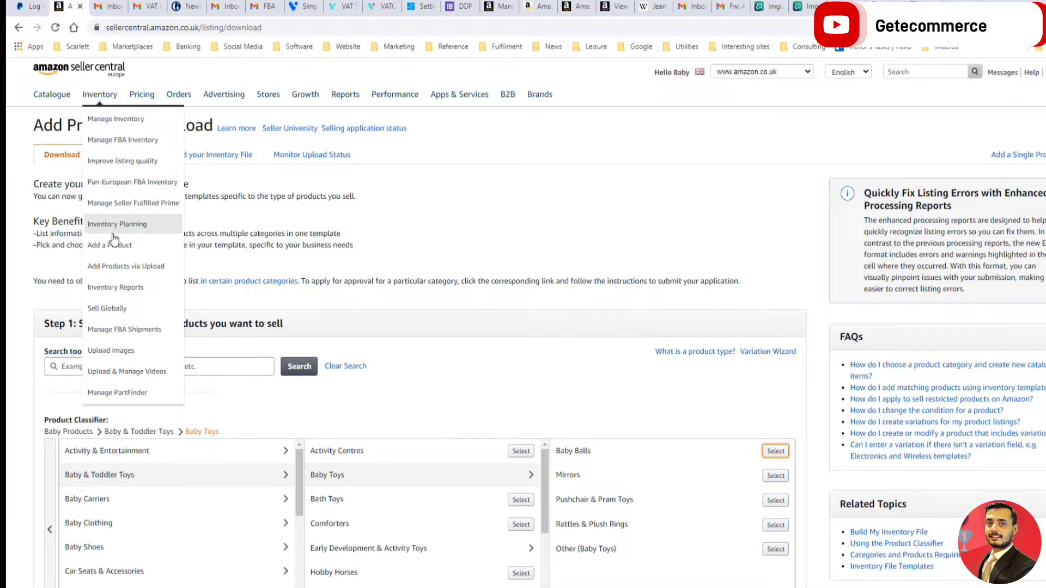
scroll(369, 316, down, 5)
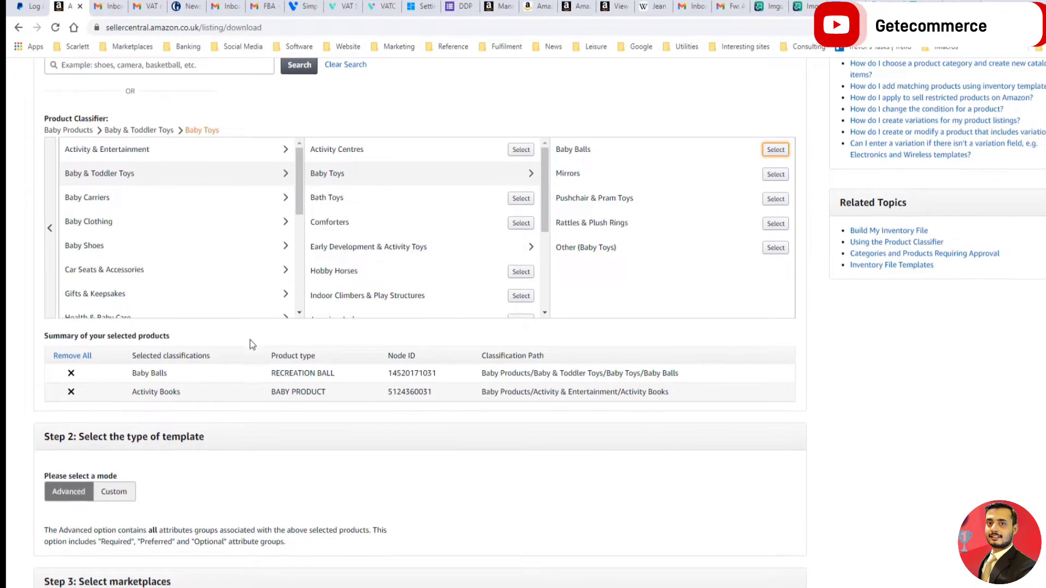
scroll(301, 270, down, 2)
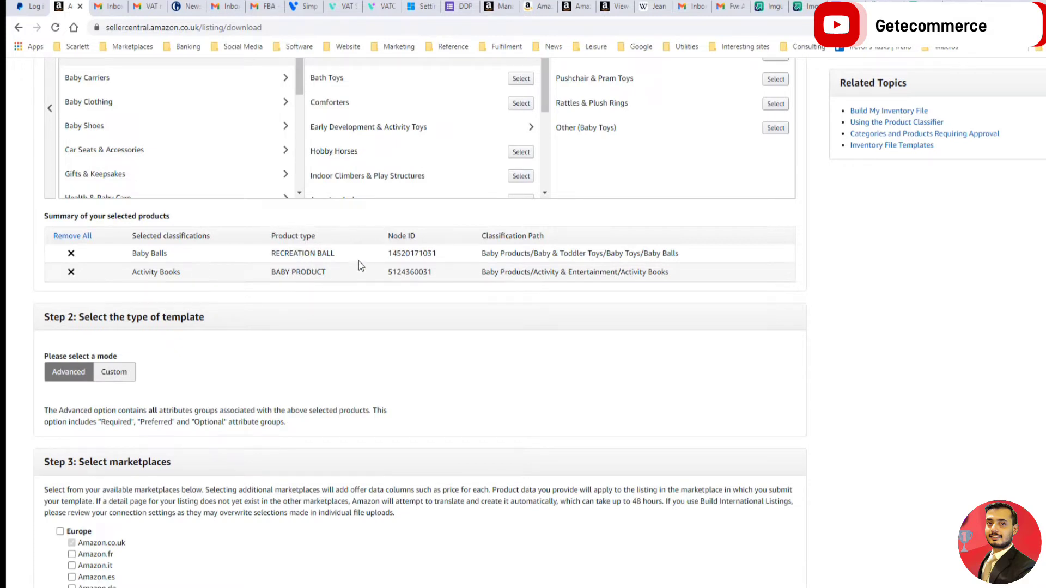
scroll(326, 312, up, 1)
scroll(326, 312, up, 2)
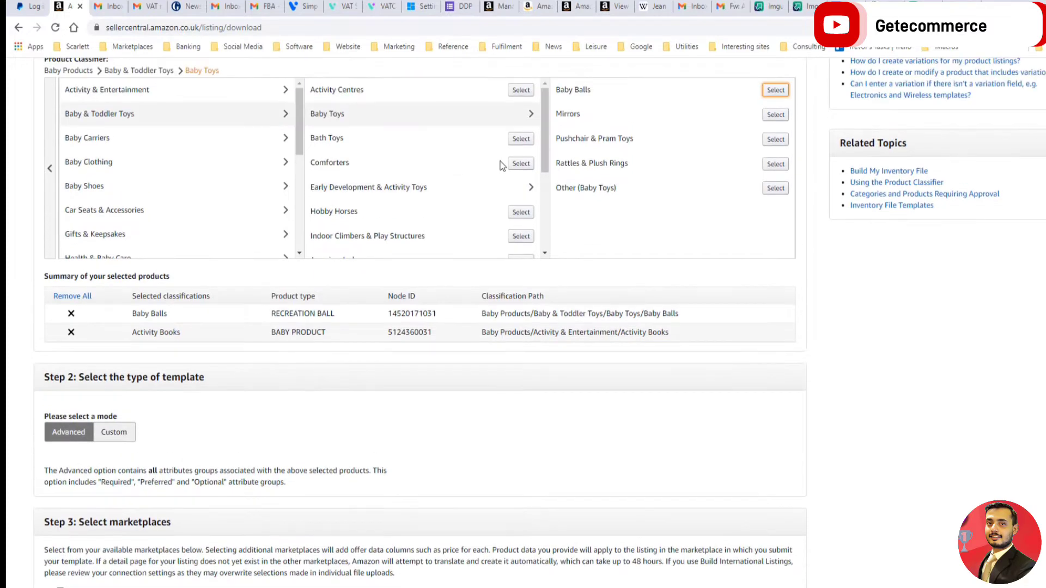
click(520, 163)
click(775, 163)
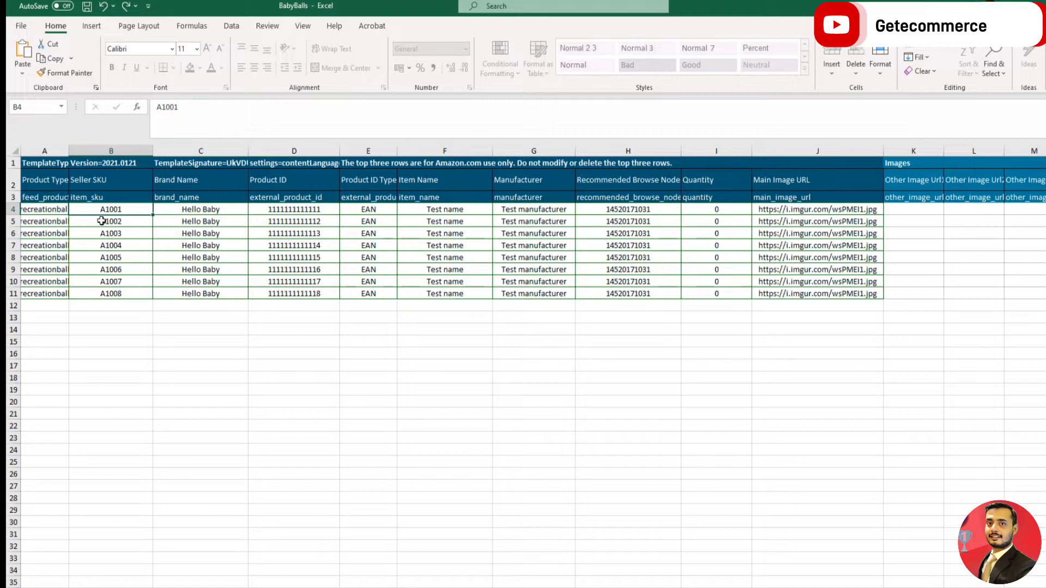
In the BabyBalls workbook, check the brand options for product A1001 and set its brand name to tyryrty
click(162, 212)
key(alt+Down)
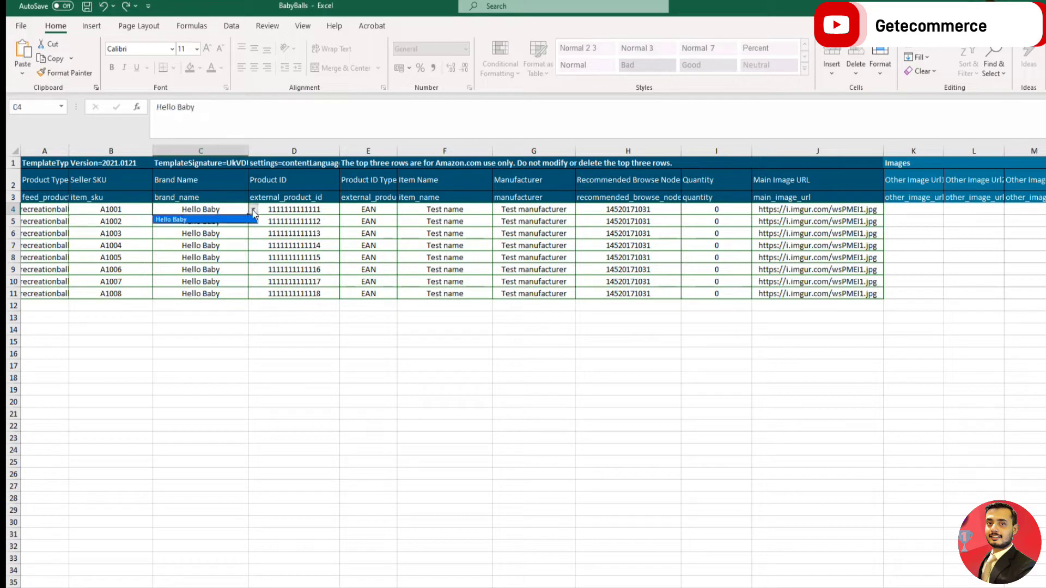
click(217, 219)
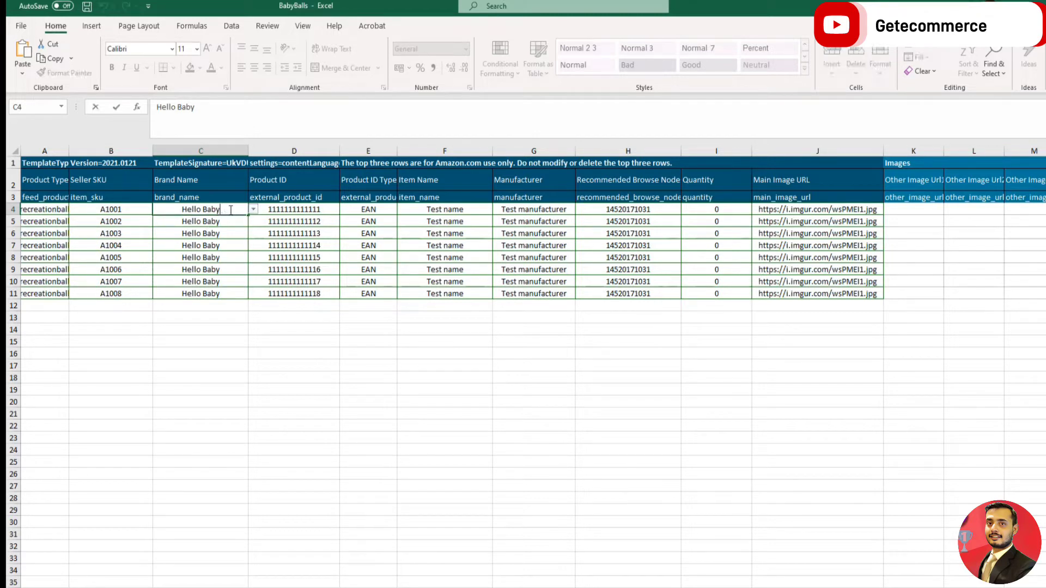
text(tyryty)
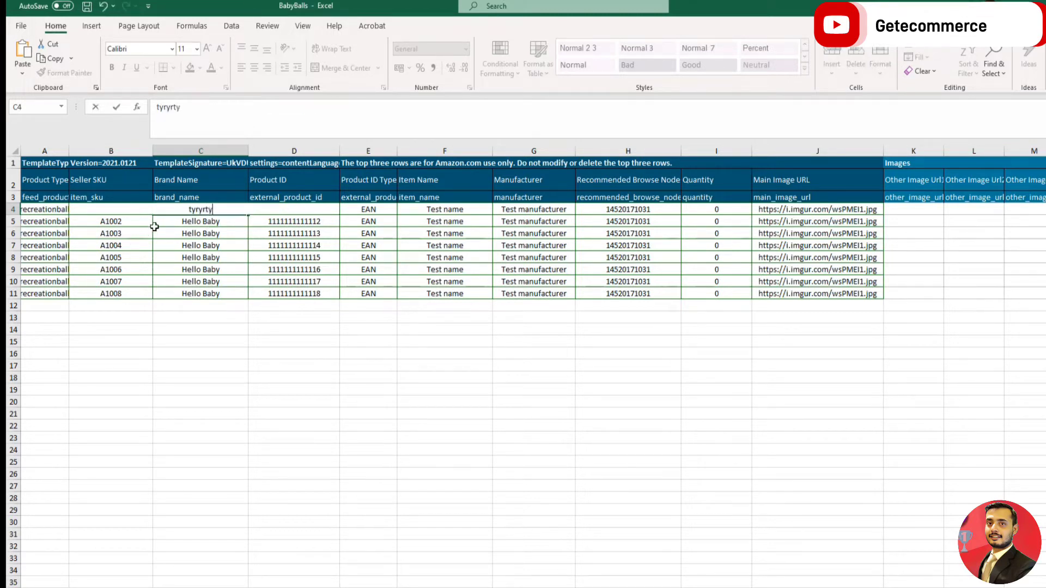
click(158, 224)
click(210, 211)
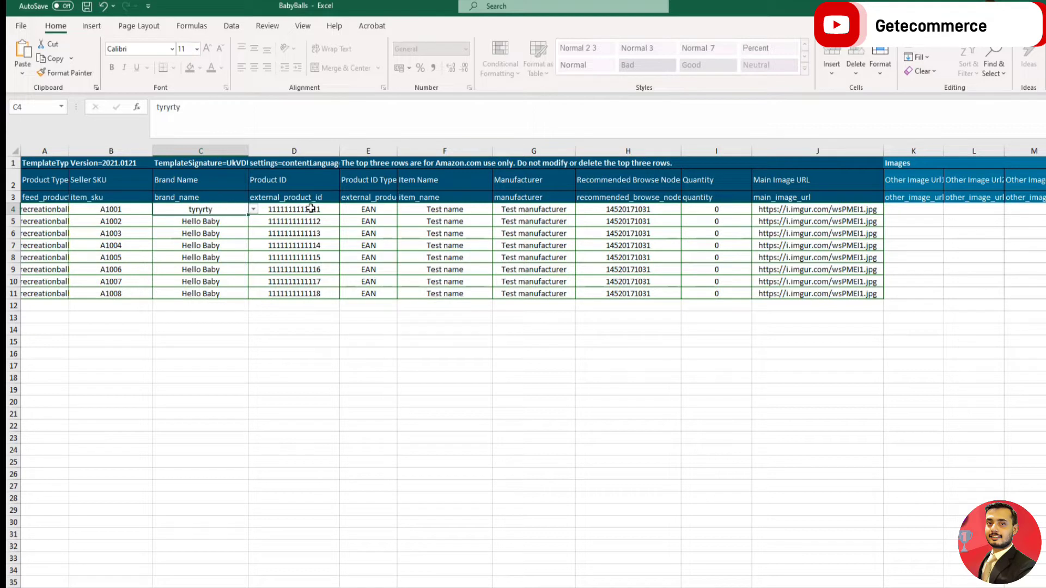
Review the product ID of A1001 and set its Product ID Type to ASIN
click(310, 208)
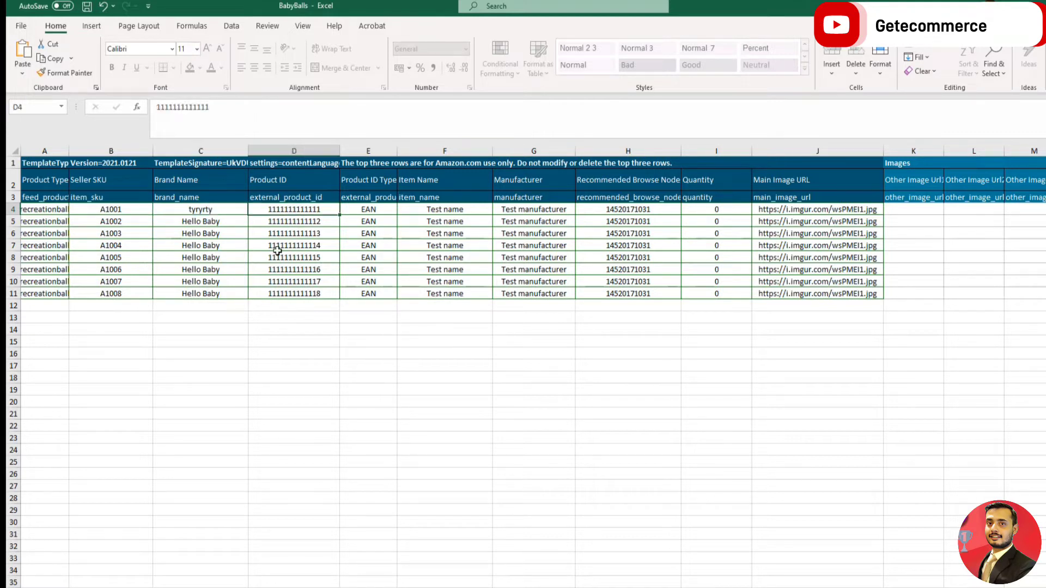
click(370, 209)
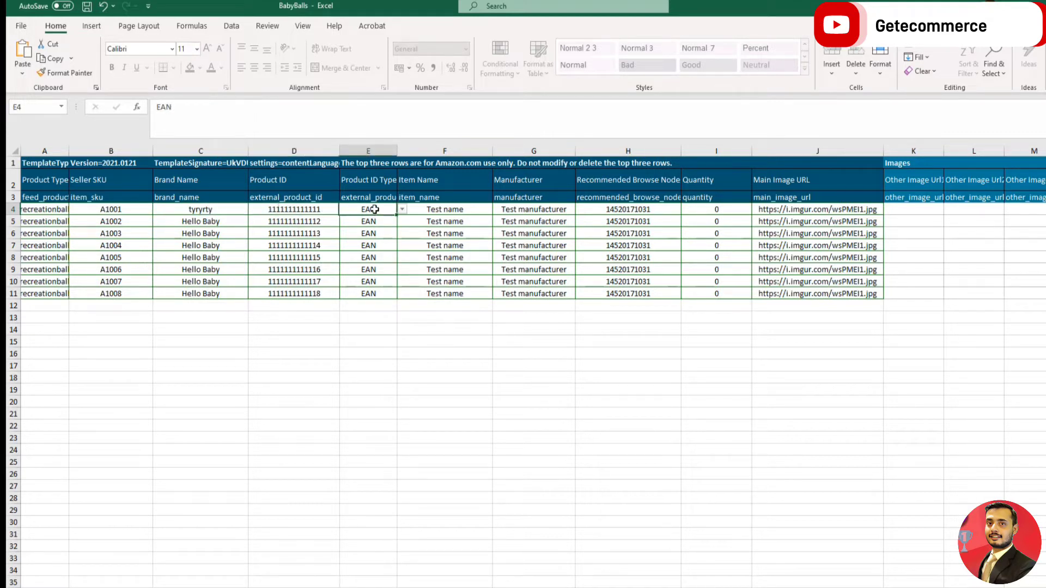
click(402, 209)
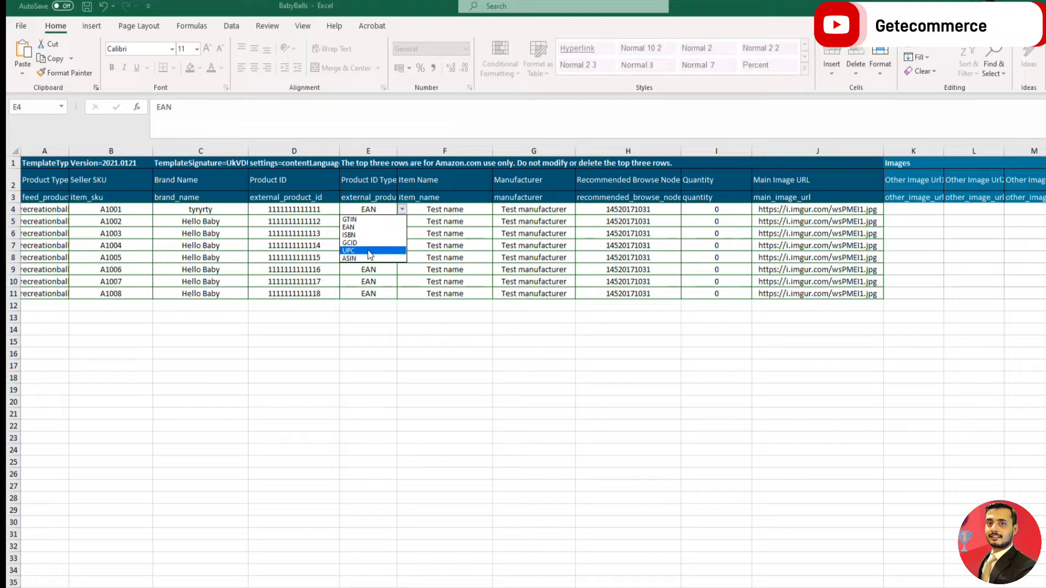
click(370, 258)
Go through the item name and manufacturer cells of product A1002 and view its recommended browse node options
click(441, 224)
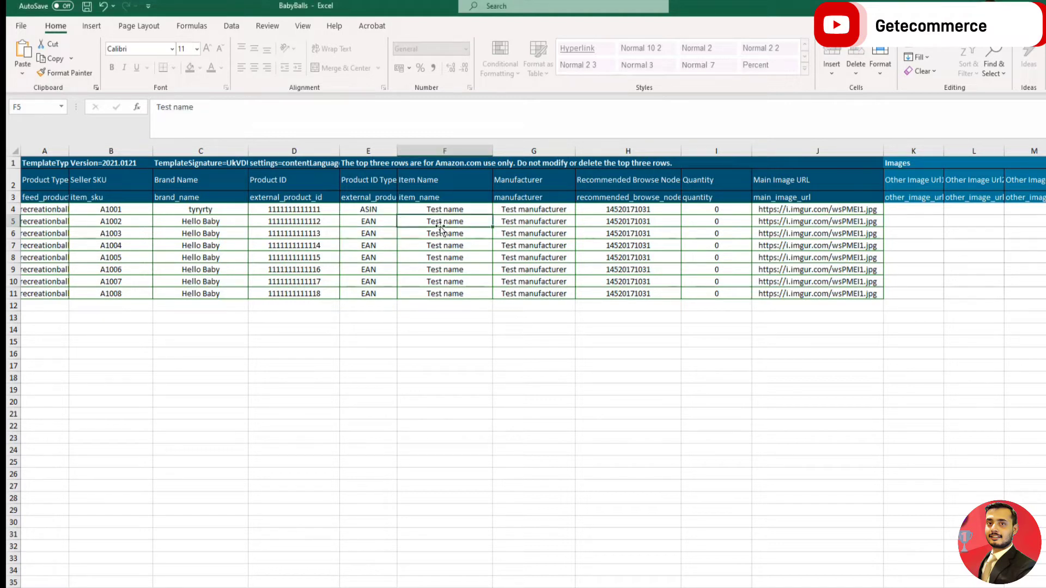
key(Right)
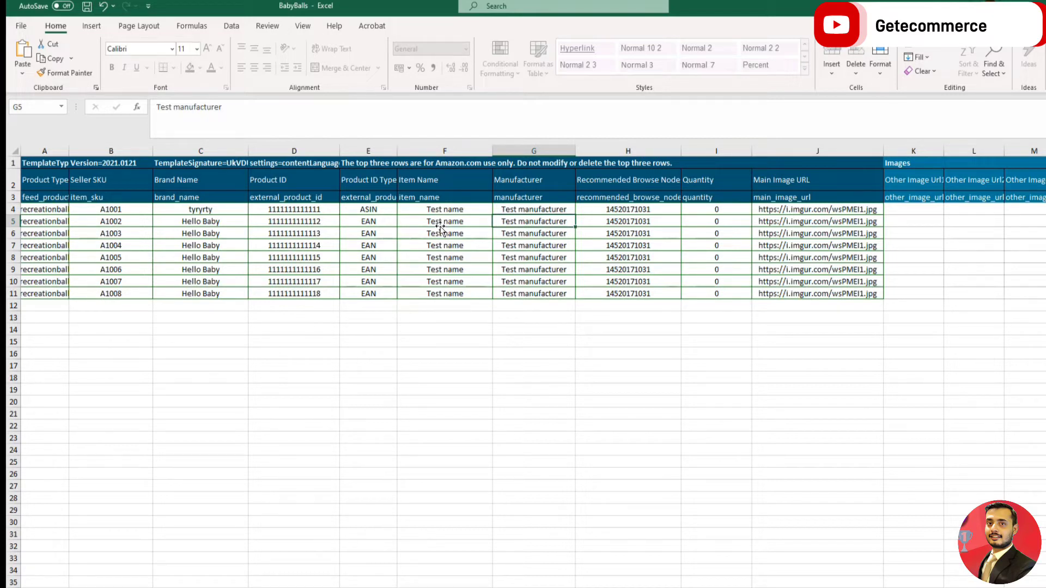
key(Right)
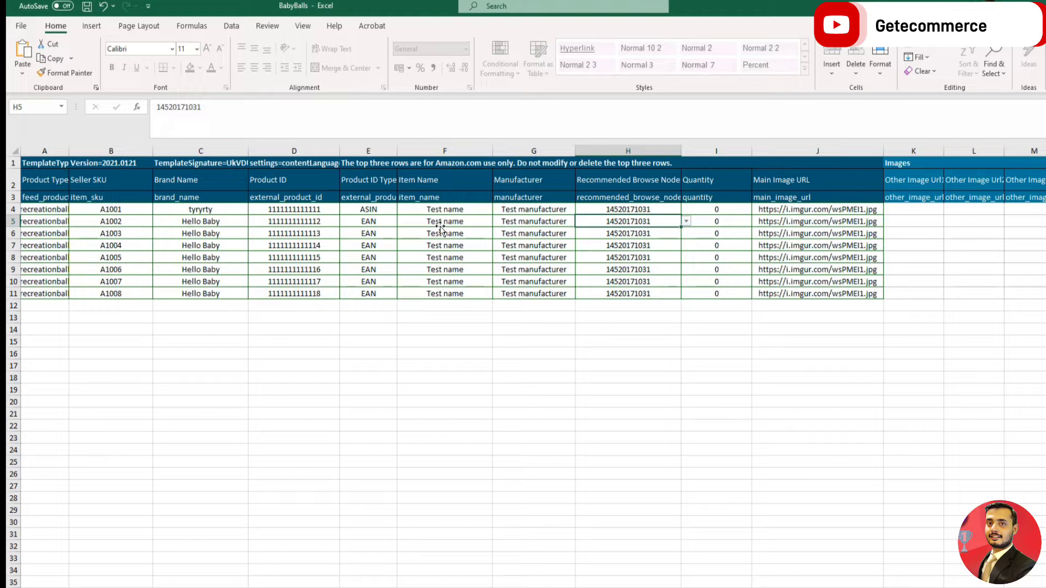
click(686, 221)
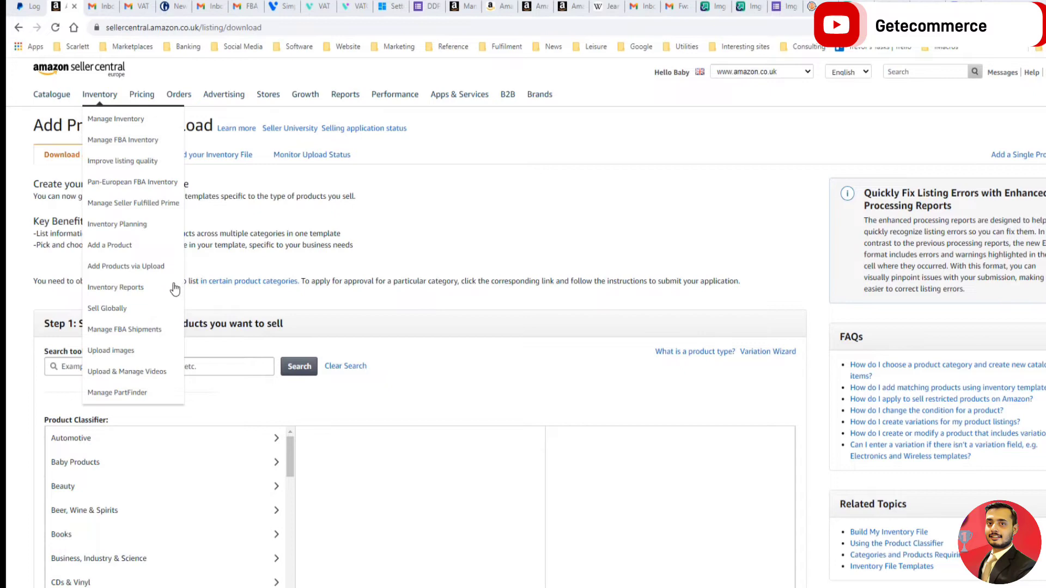
In Seller Central's Product Classifier, add Activity Books from Baby Products > Activity & Entertainment to the selected products
scroll(346, 278, down, 1)
scroll(374, 309, down, 1)
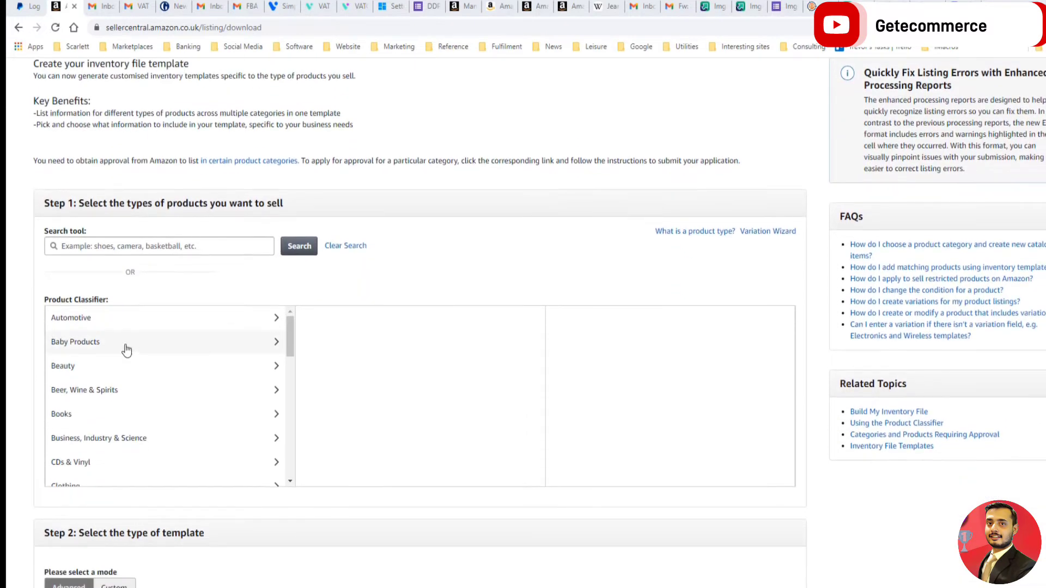
click(126, 343)
click(378, 332)
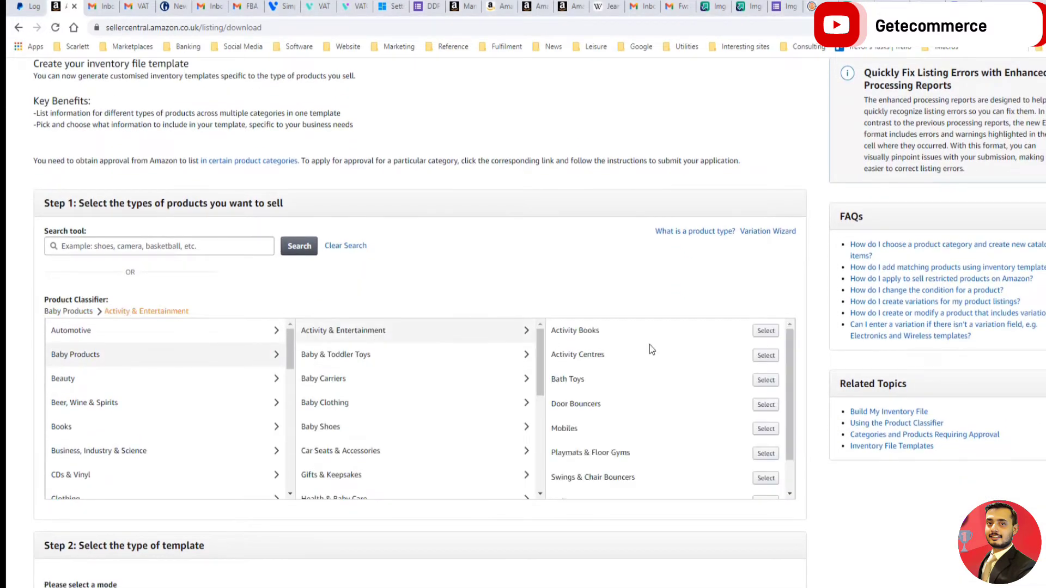
click(762, 331)
Add Boys' Christening Gowns, Other (Nursery) and Jeans from Maternity Clothing to the selected products to compare their node IDs
scroll(479, 467, down, 2)
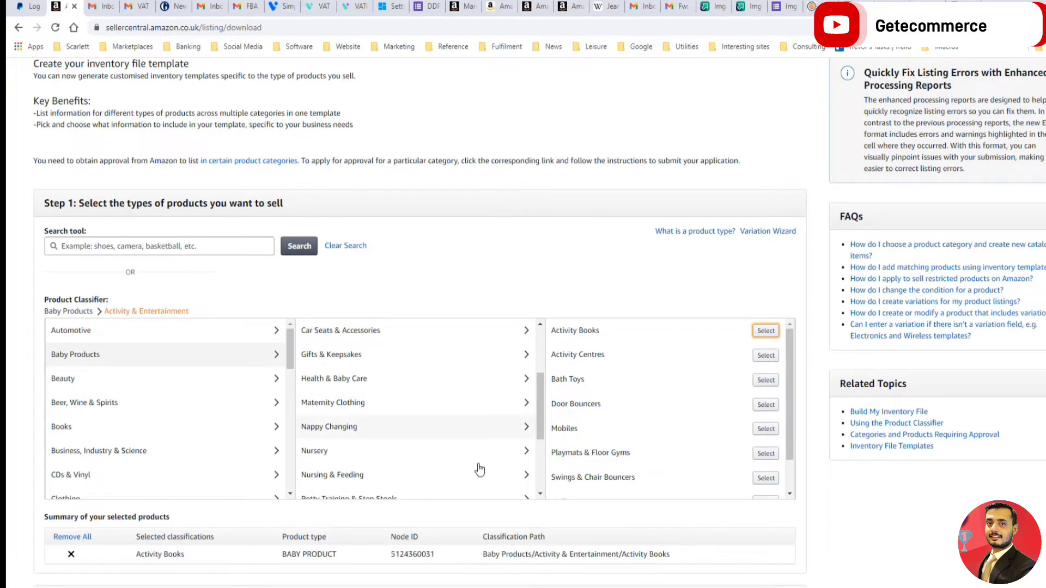
double_click(411, 553)
click(490, 355)
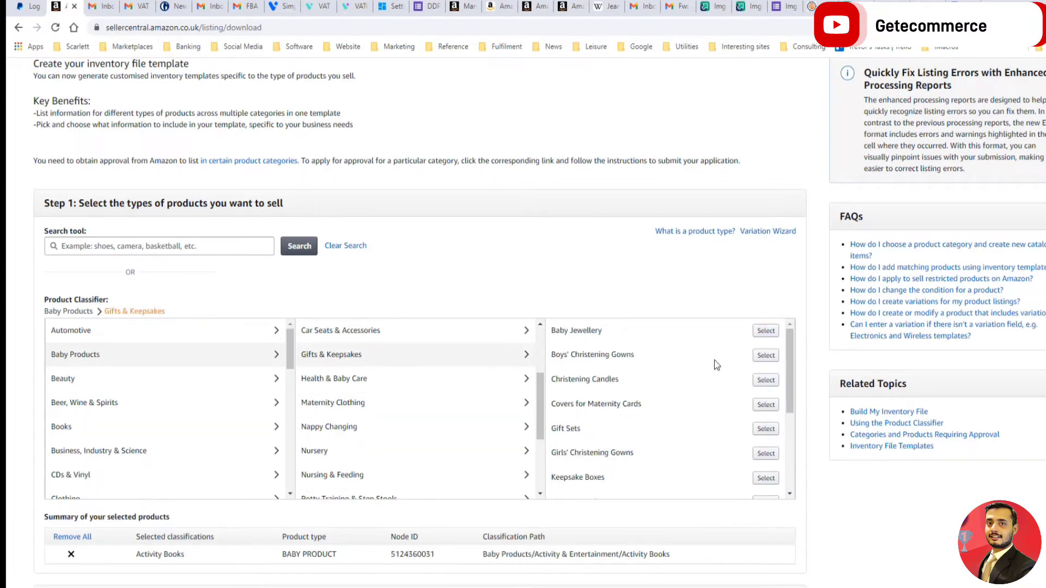
click(766, 355)
scroll(575, 491, down, 2)
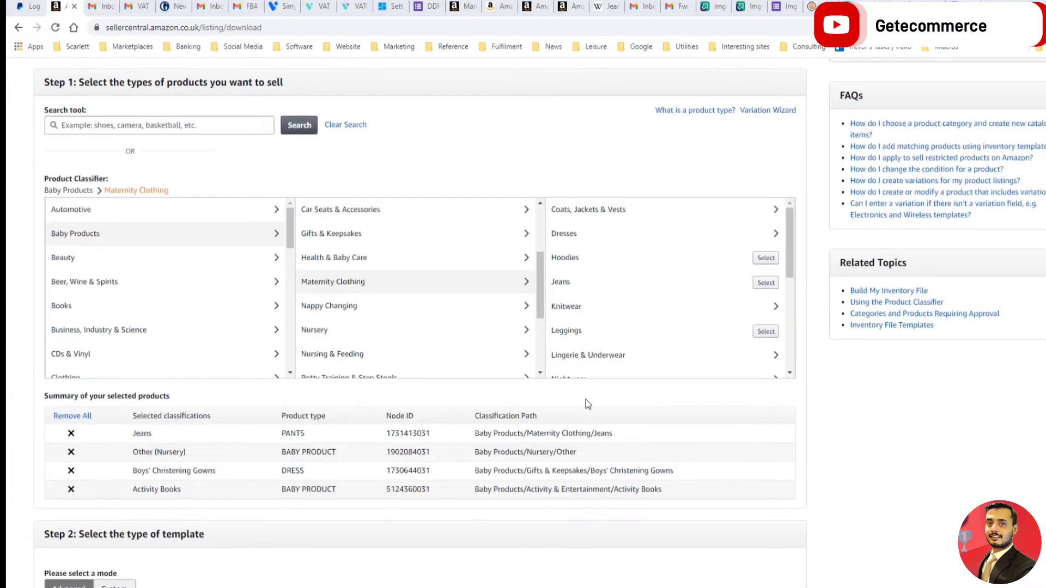
scroll(586, 405, down, 9)
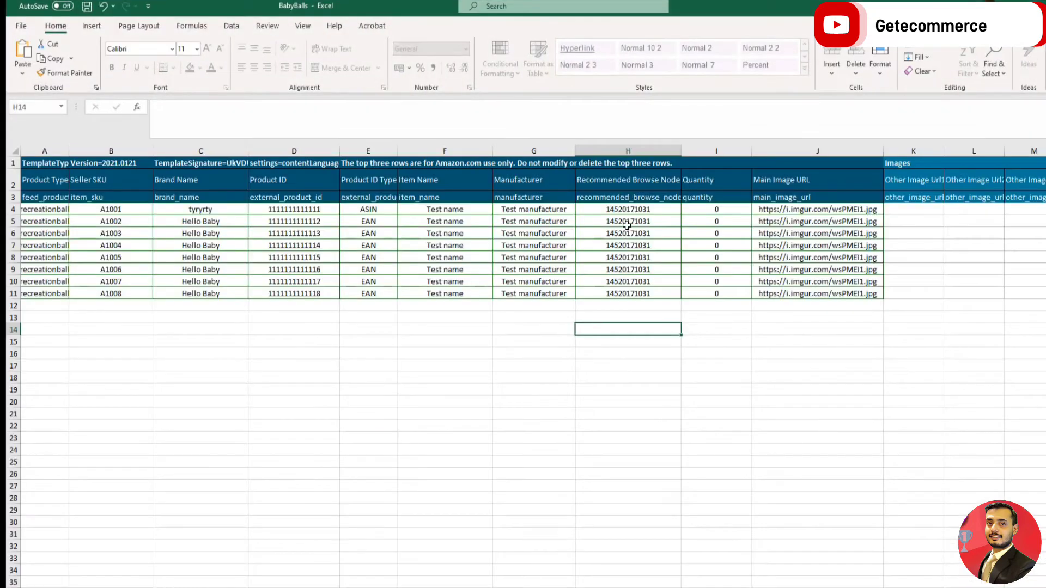
Check the browse node options and main image URL of product A1001 in the BabyBalls workbook, and select the image page's address on Imgur
click(633, 210)
click(687, 210)
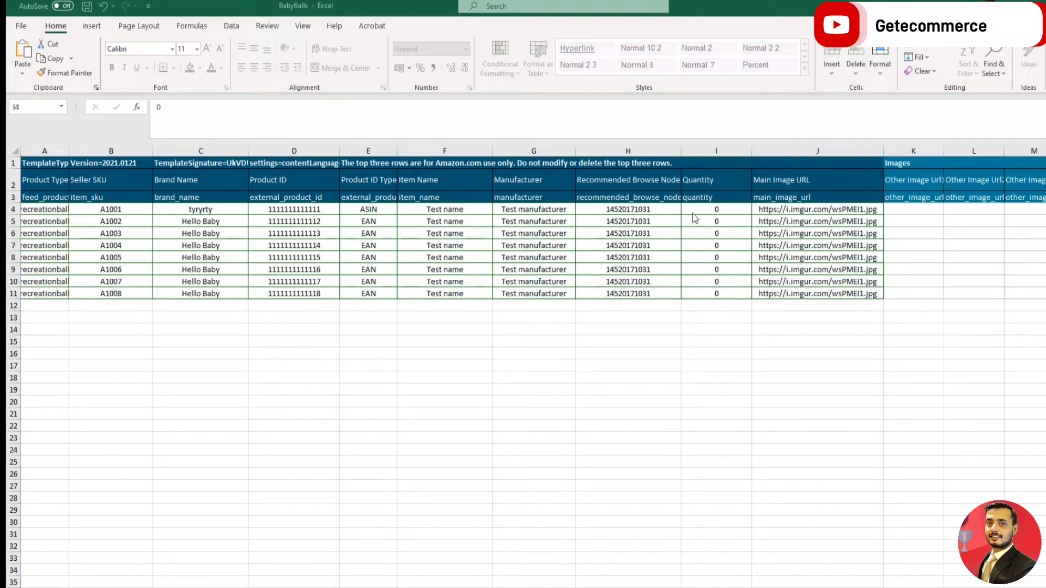
click(799, 209)
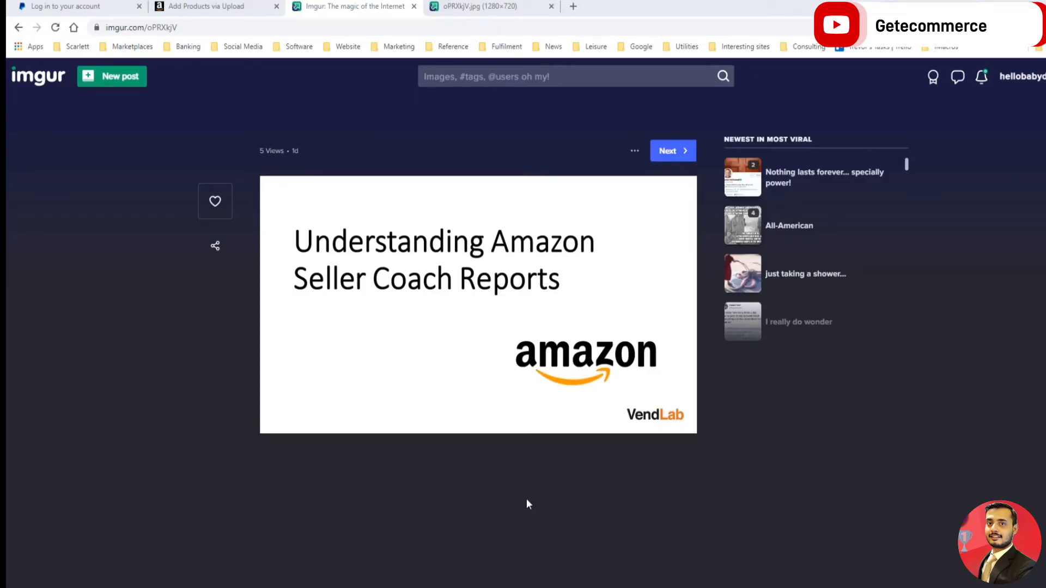
click(199, 28)
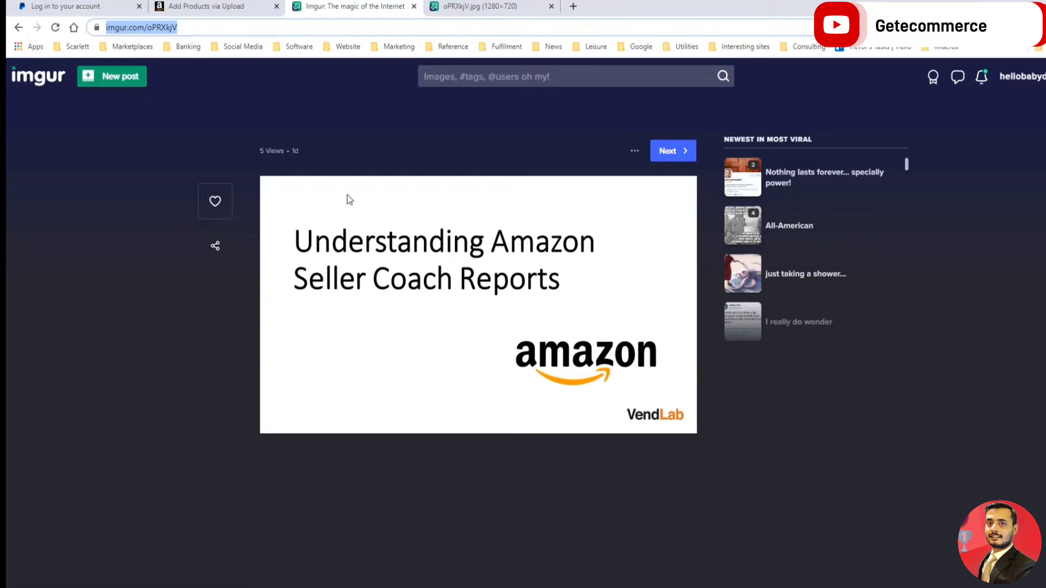
right_click(442, 265)
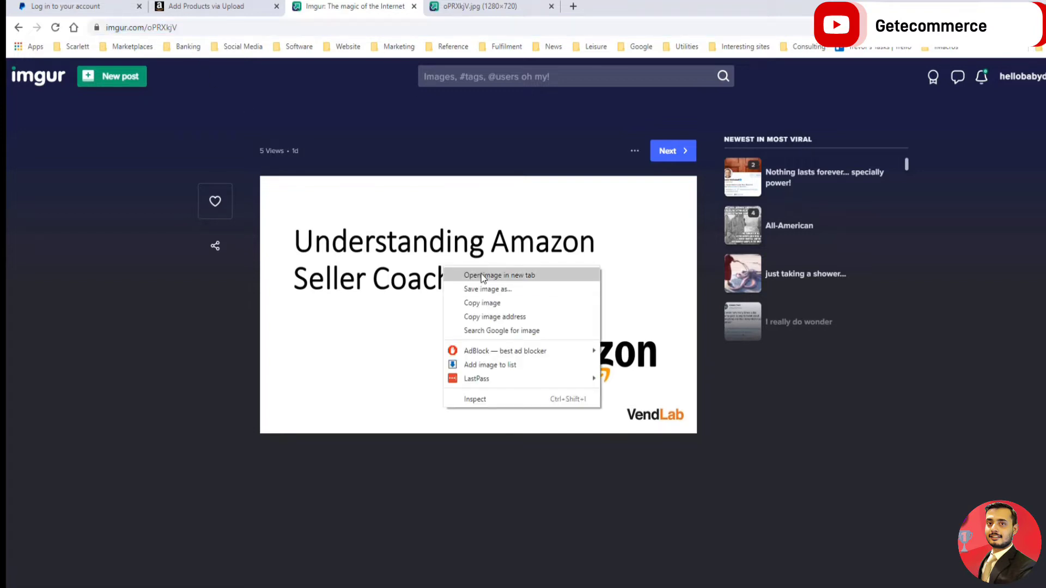
click(480, 276)
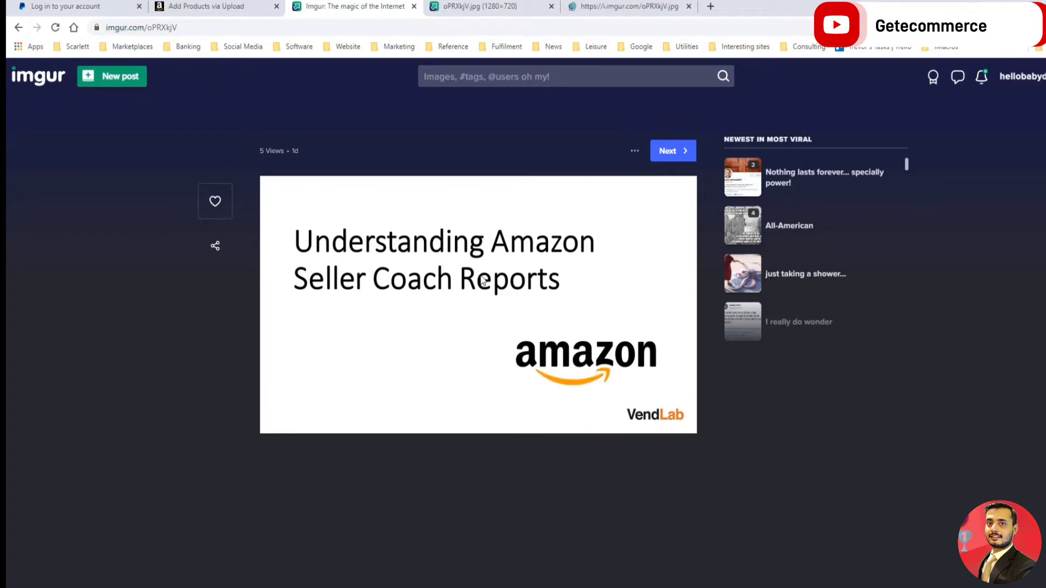
click(610, 7)
drag(214, 27, 92, 28)
click(233, 29)
key(ctrl+a)
key(ctrl+c)
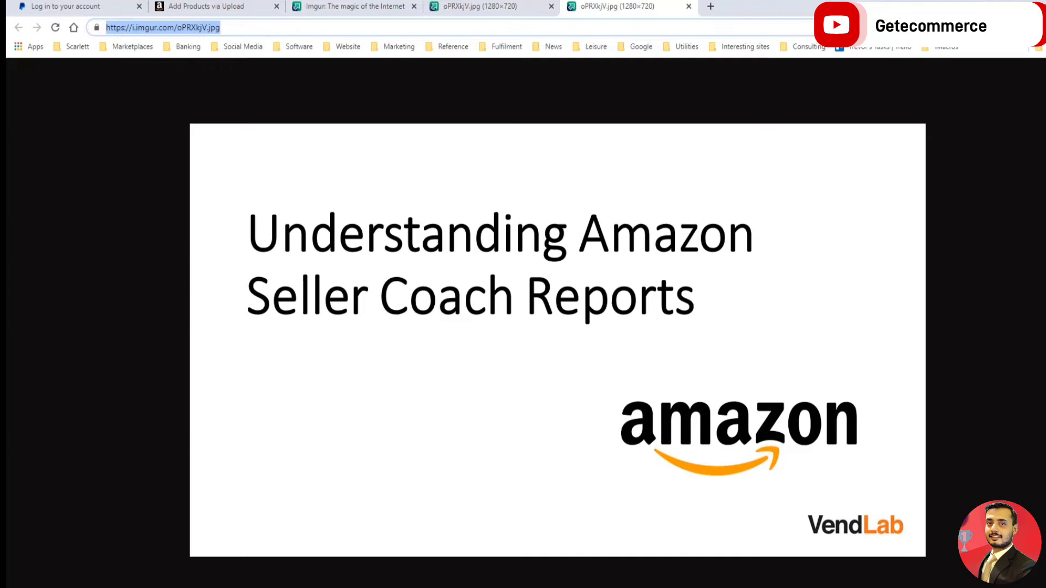
Switch to the BabyBalls workbook, paste the direct image address as product A1001's main image URL and save the workbook
click(335, 280)
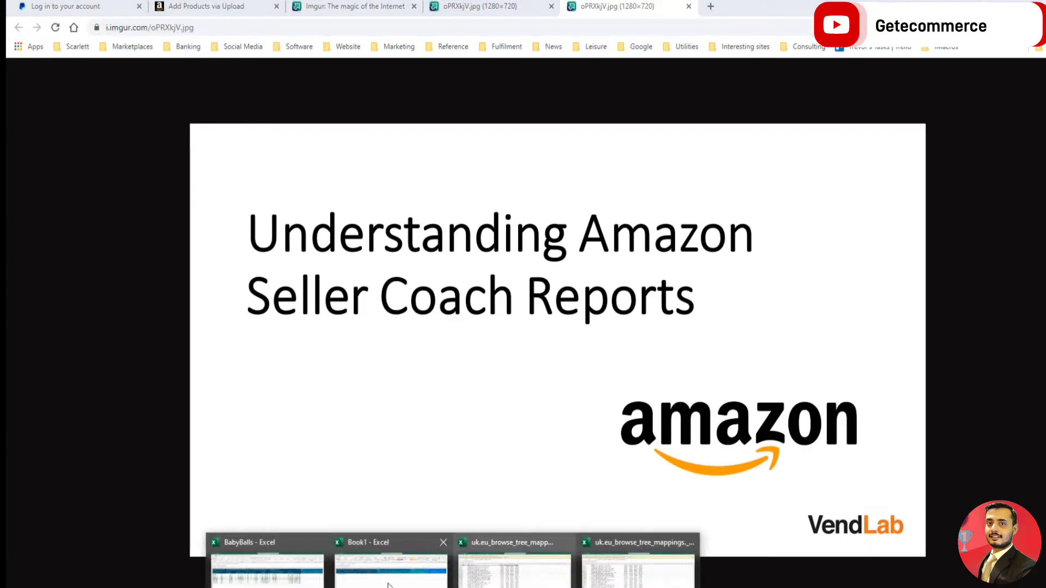
click(267, 561)
key(ctrl+v)
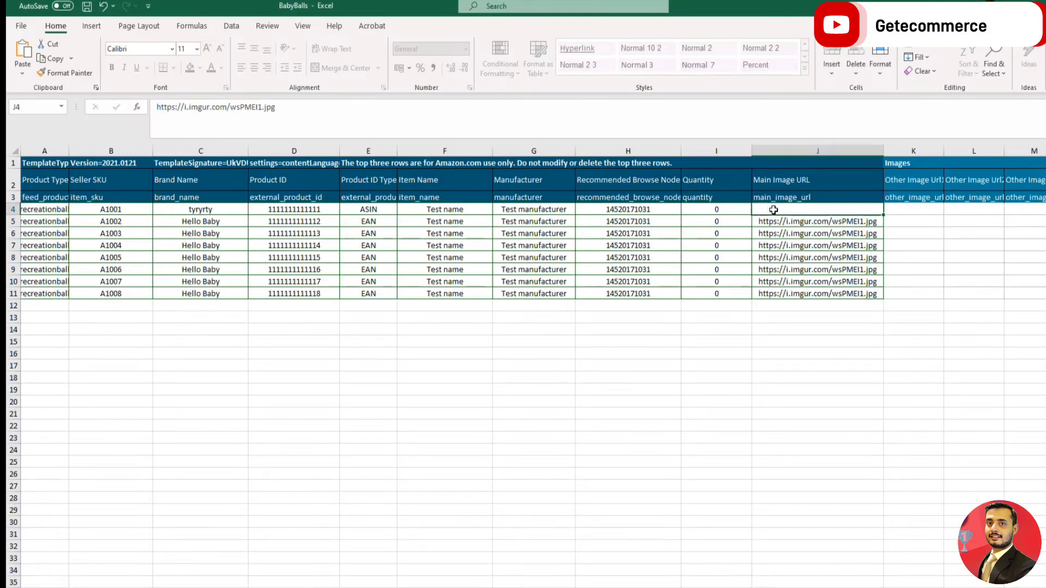
click(812, 329)
key(ctrl+s)
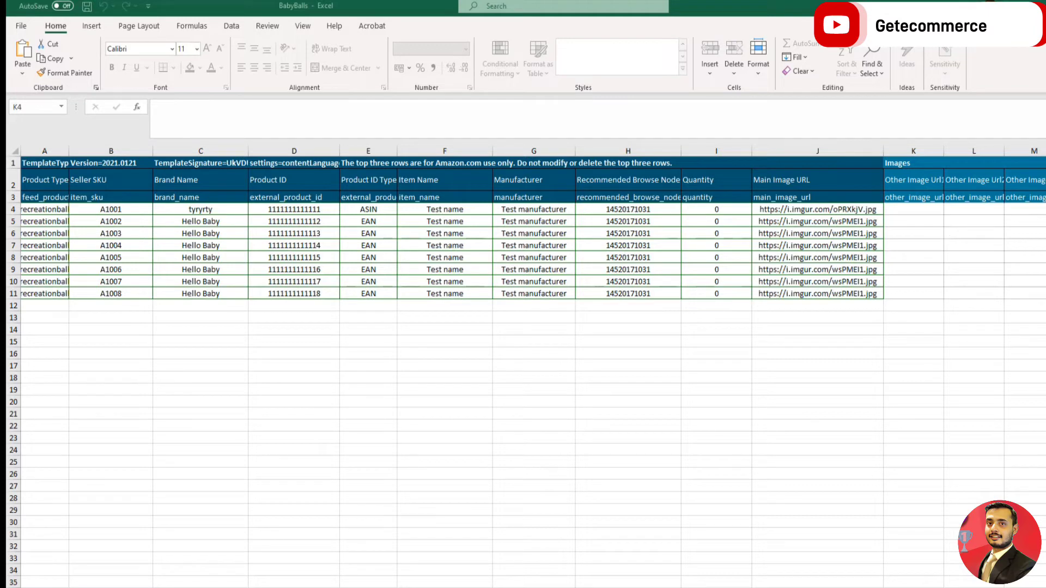
Review the Images, Variation and Basic columns, consulting the sunglasses listing on Amazon and the sheet of valid values
scroll(355, 206, right, 7)
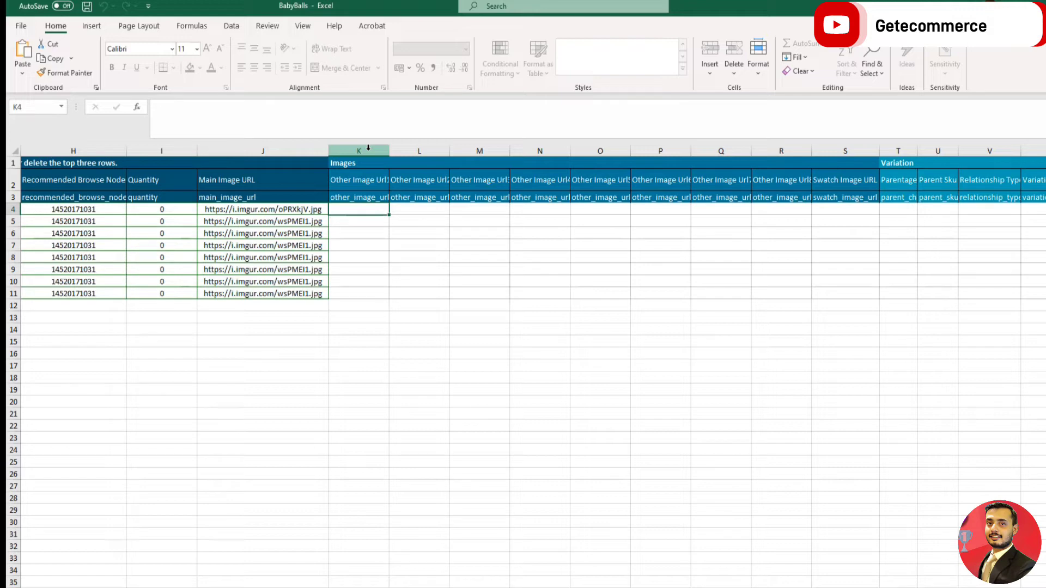
scroll(679, 289, right, 10)
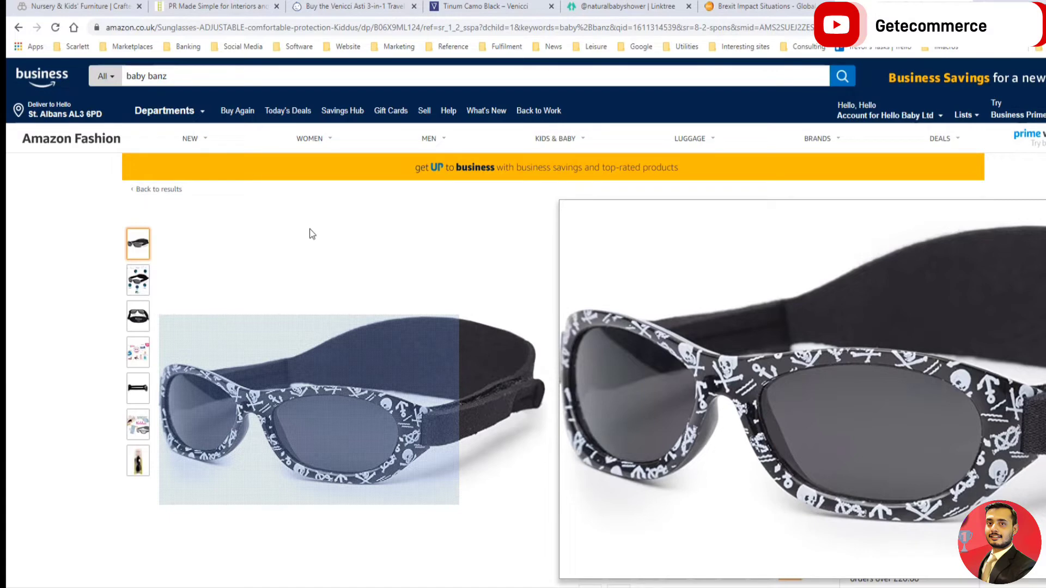
key(alt+Tab)
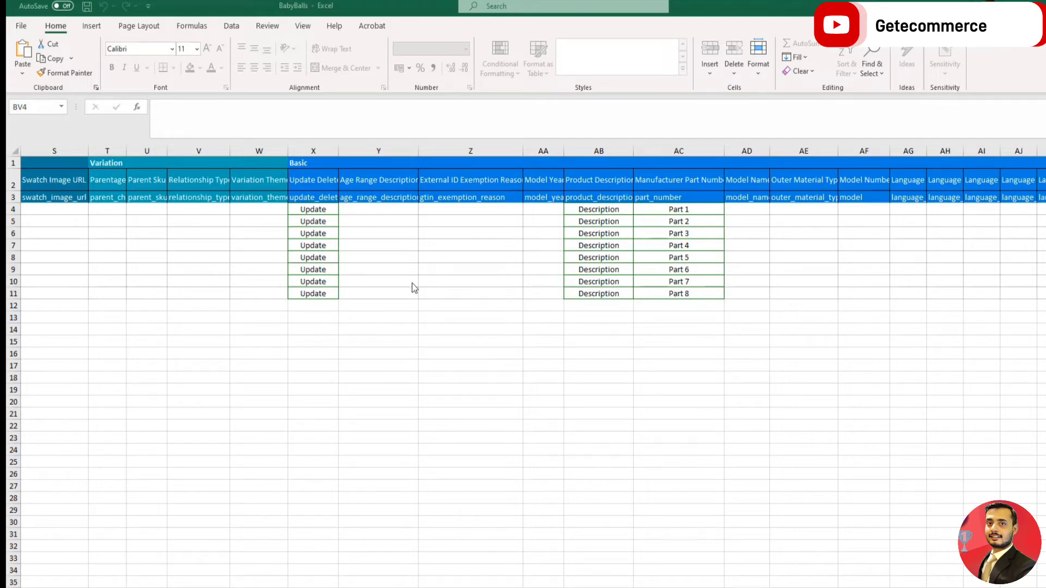
scroll(411, 283, right, 2)
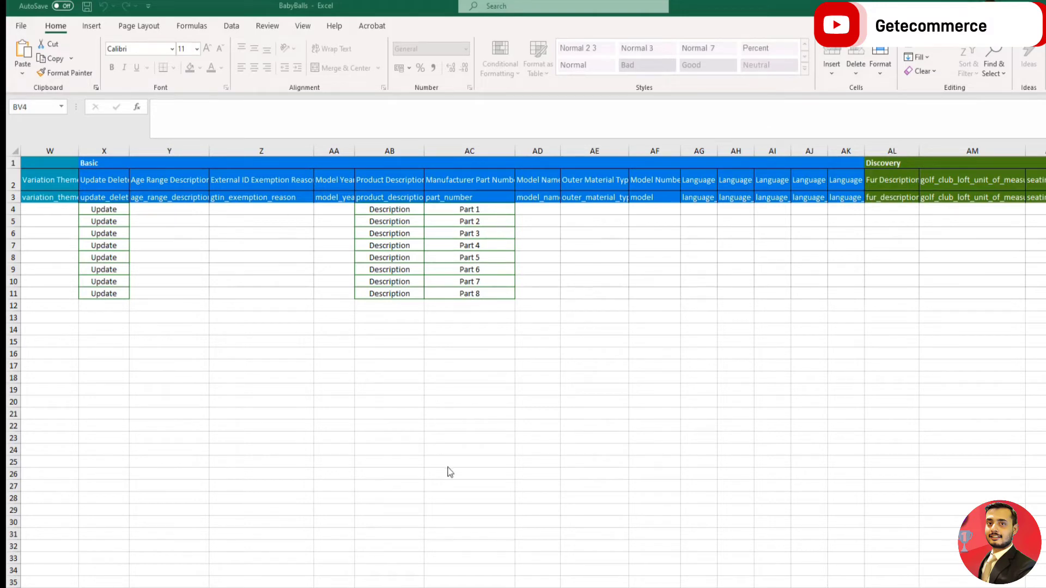
key(ctrl+Page_Down)
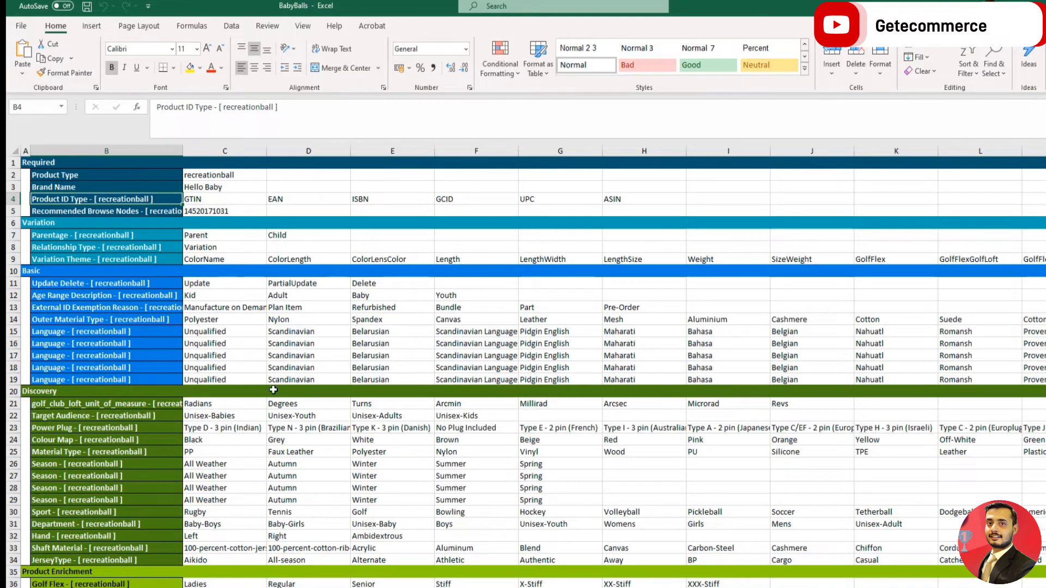
key(ctrl+Page_Up)
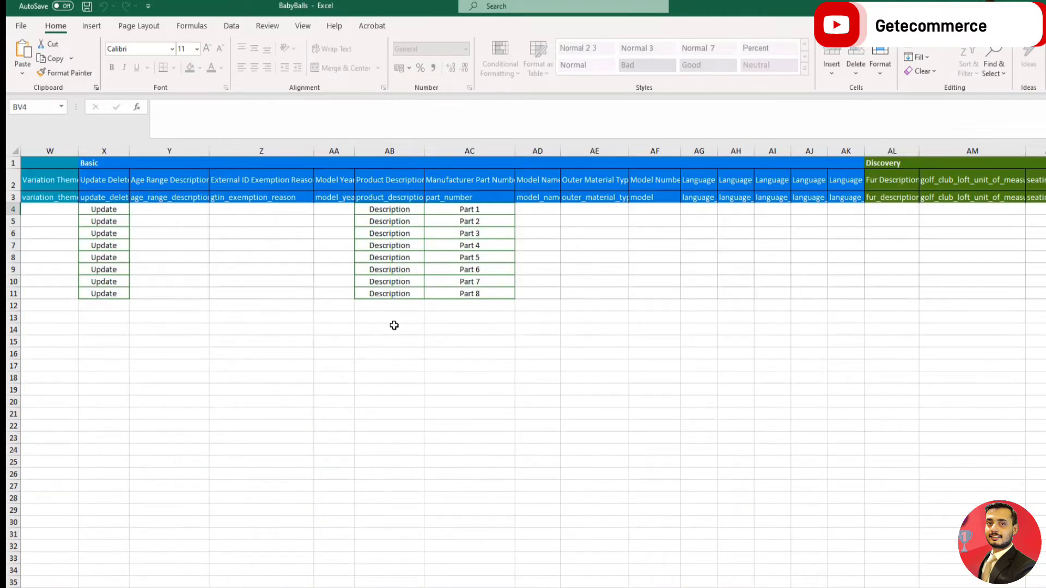
click(188, 208)
click(214, 210)
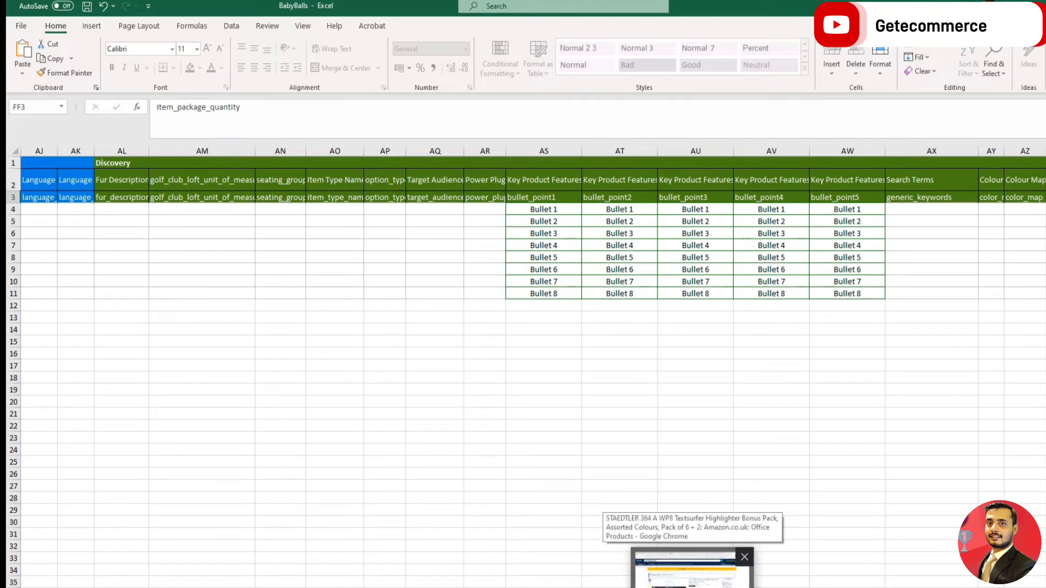
Check the bullet points and technical details on the STAEDTLER Textsurfer highlighter listing in Chrome, and return to the BabyBalls workbook
click(691, 550)
scroll(629, 466, down, 5)
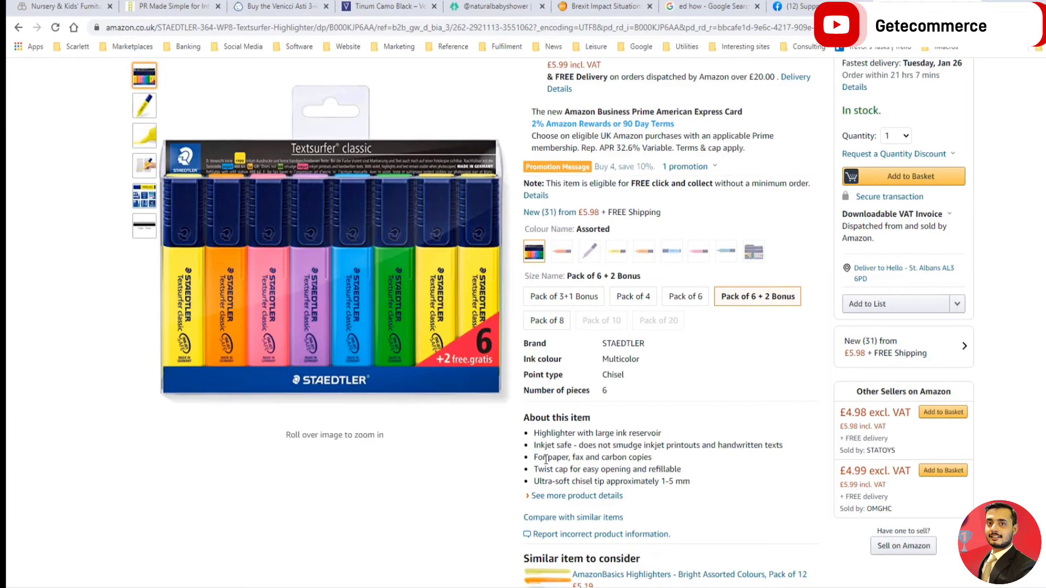
scroll(622, 471, down, 15)
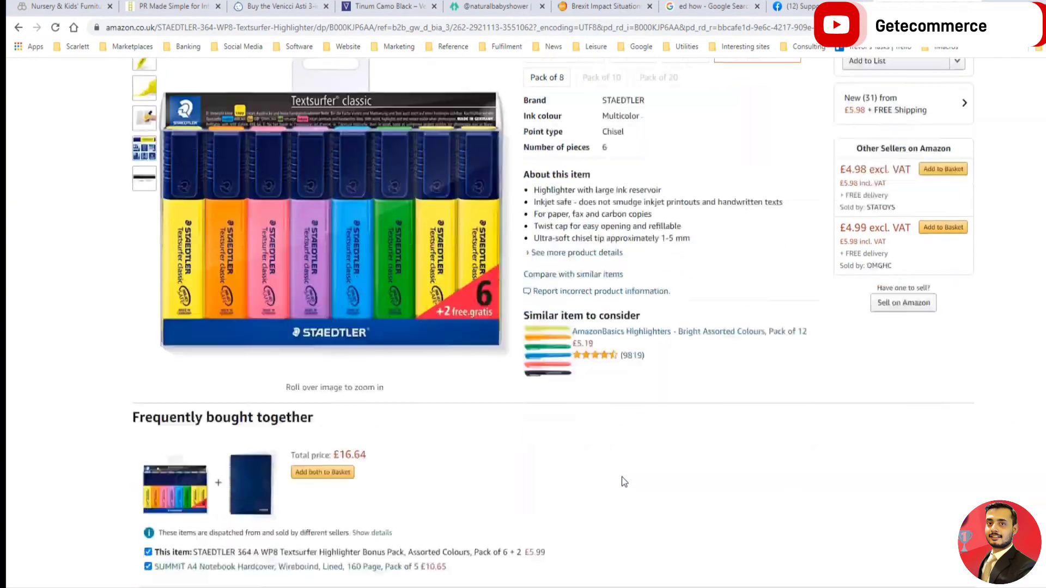
scroll(622, 480, down, 16)
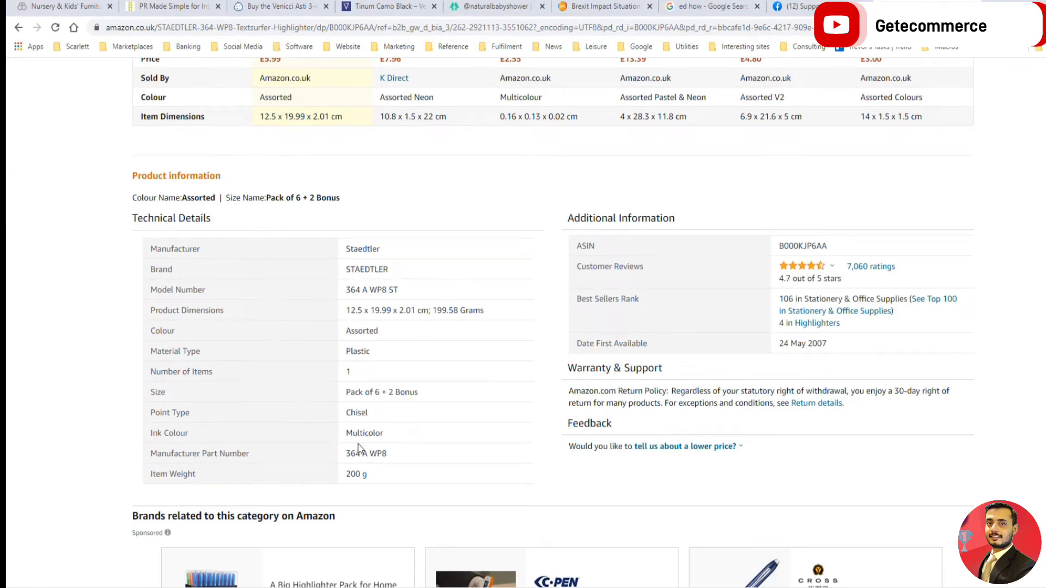
key(alt+Tab)
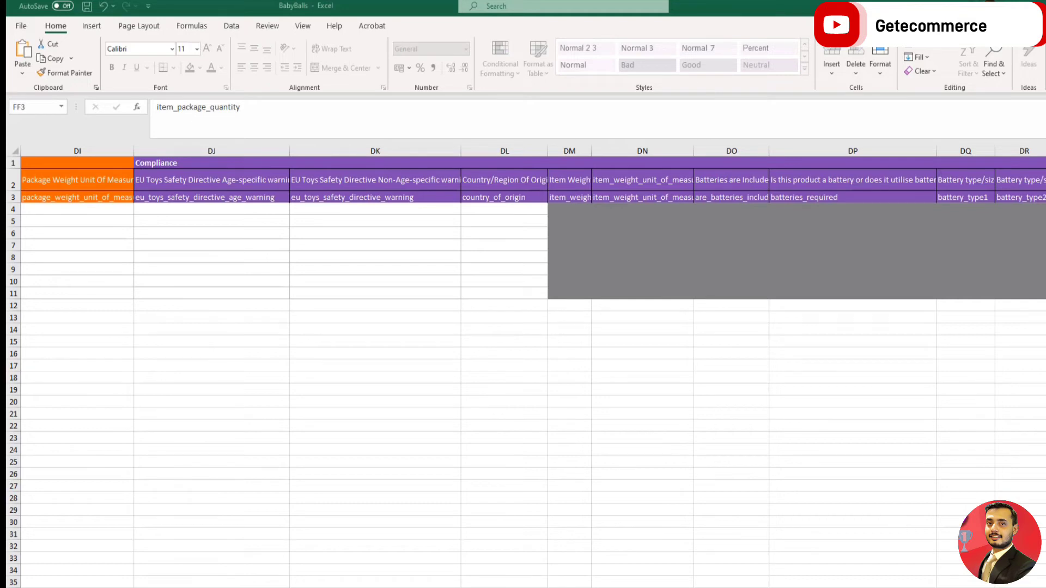
Review the Compliance columns, the Offer columns from package quantity back to release date, and the country price columns
scroll(523, 327, right, 6)
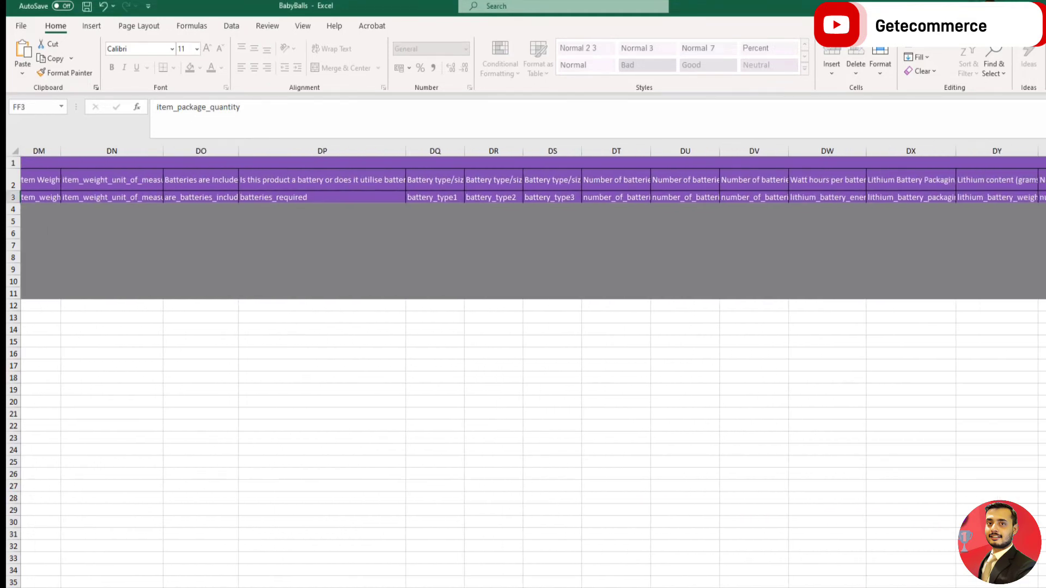
scroll(523, 327, right, 7)
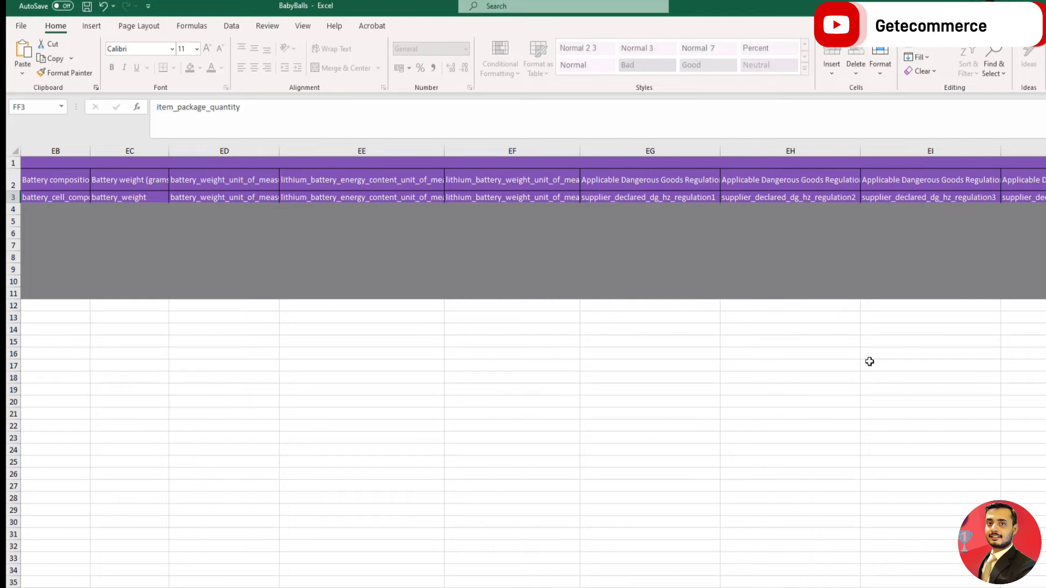
key(Left)
key(Left)
key(Left)
key(Left)
key(Left)
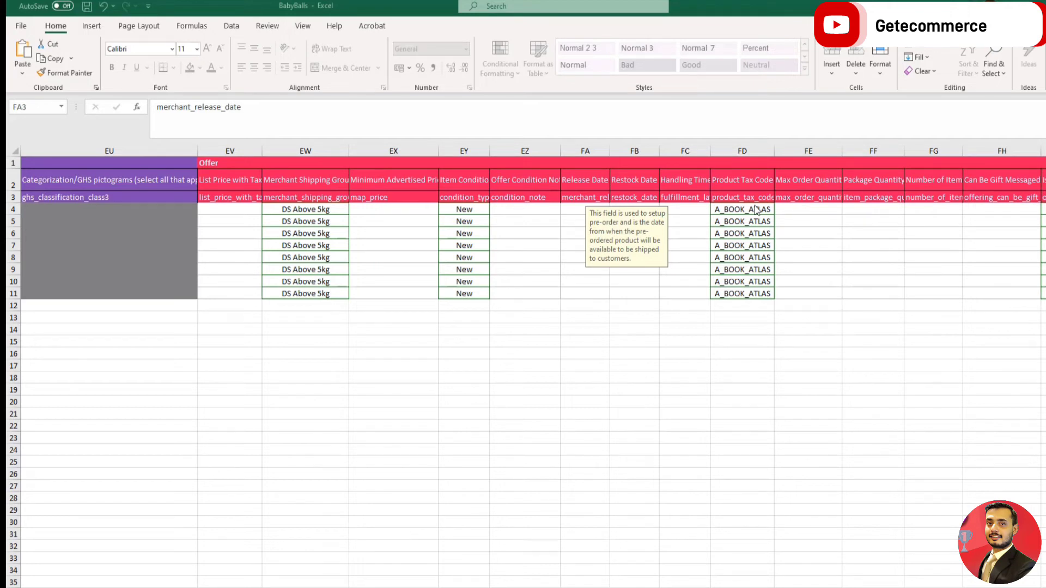
scroll(908, 263, right, 3)
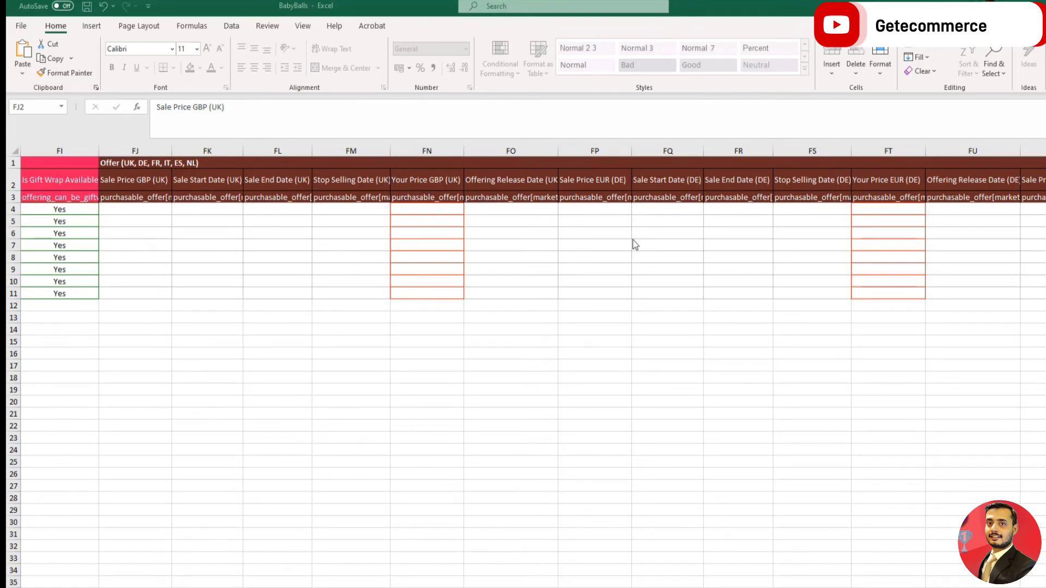
scroll(635, 245, right, 8)
Read the business price and quantity price type header notes in the b2b section, and view product A1001's price type options
click(293, 342)
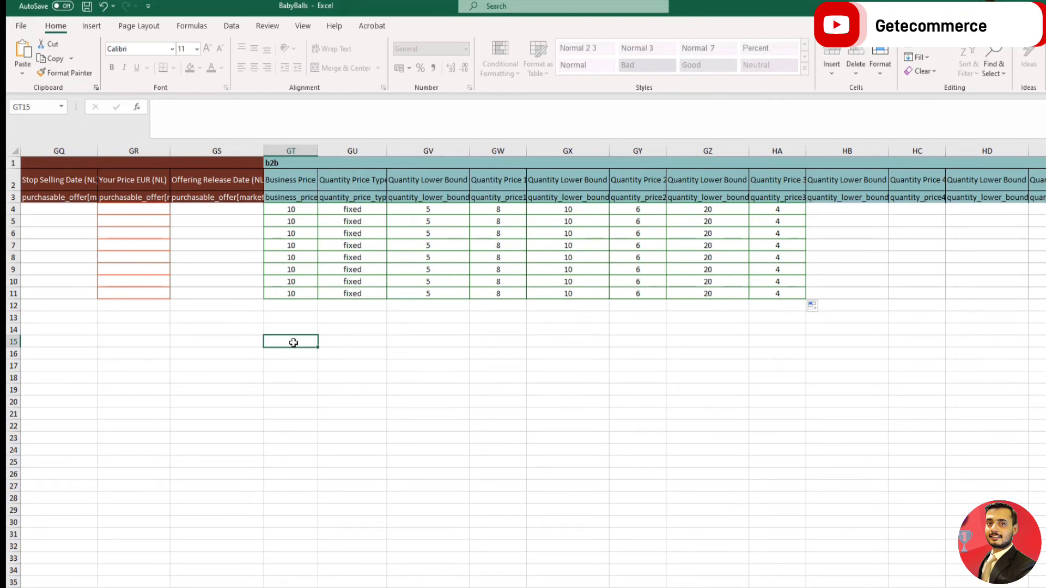
key(Up)
key(Up)
key(Up)
key(Up)
key(Up)
key(Up)
key(Up)
key(Up)
key(Up)
key(Up)
key(Up)
key(Up)
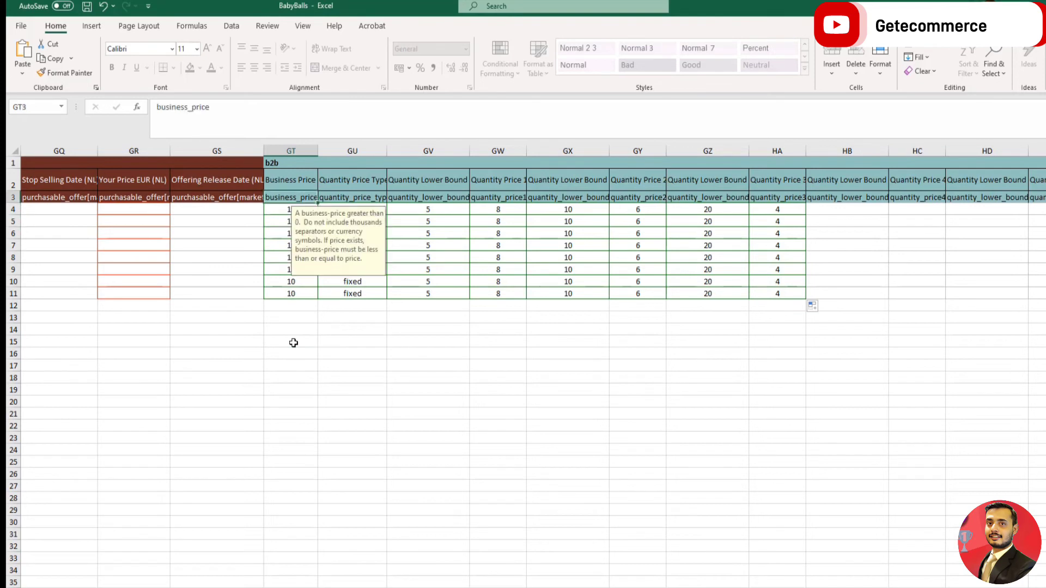
key(Right)
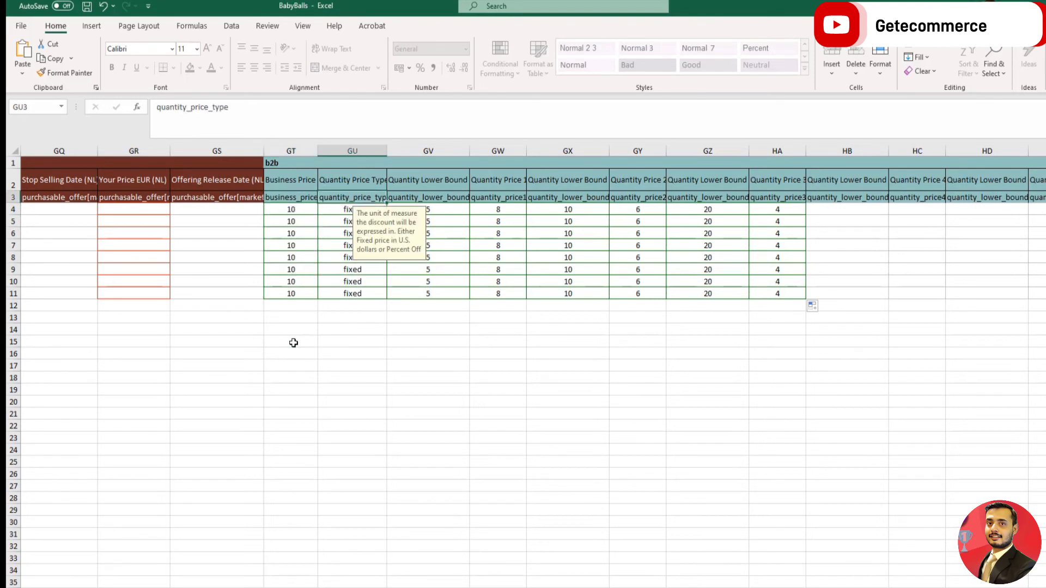
key(Down)
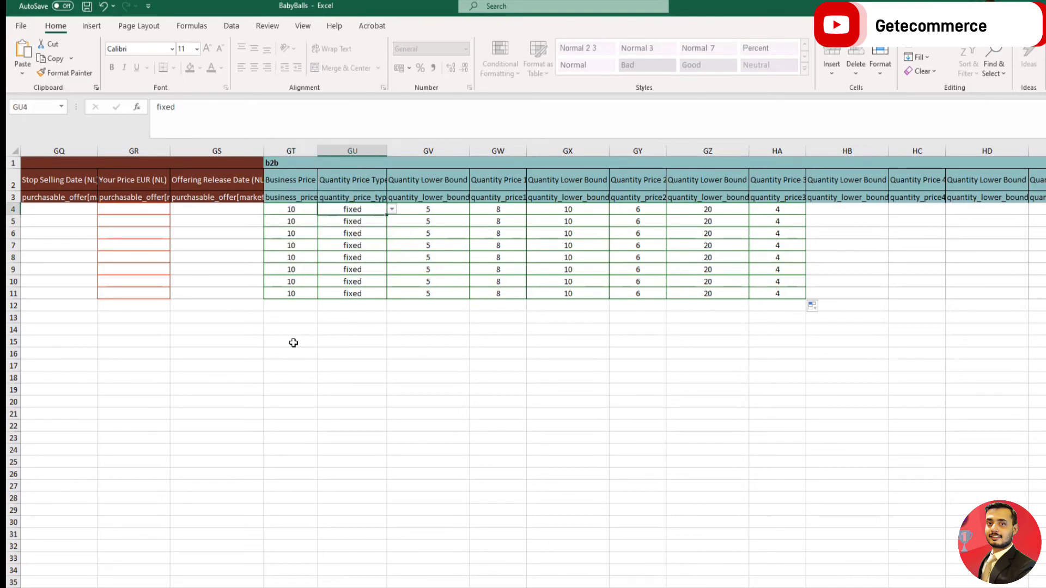
click(392, 210)
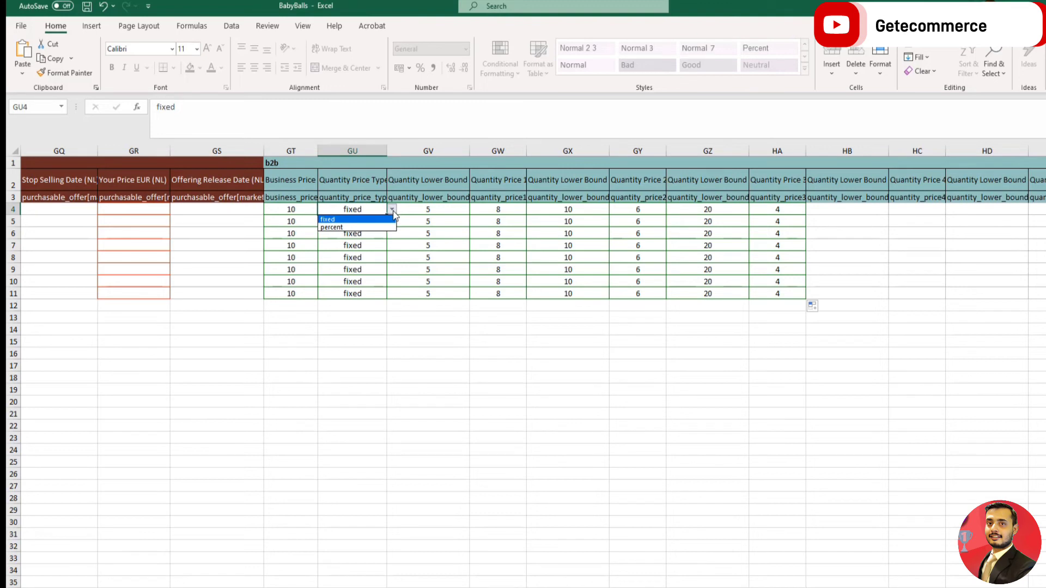
key(Escape)
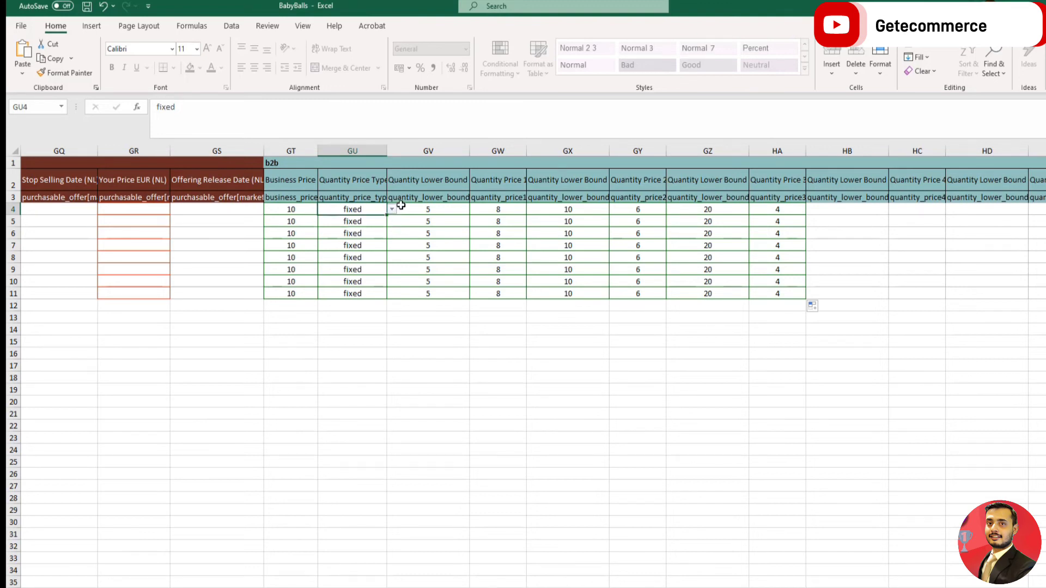
Read the quantity price 1 and business price header notes, and go through product A1001's fixed-price quantity break values
key(Up)
key(Right)
key(Right)
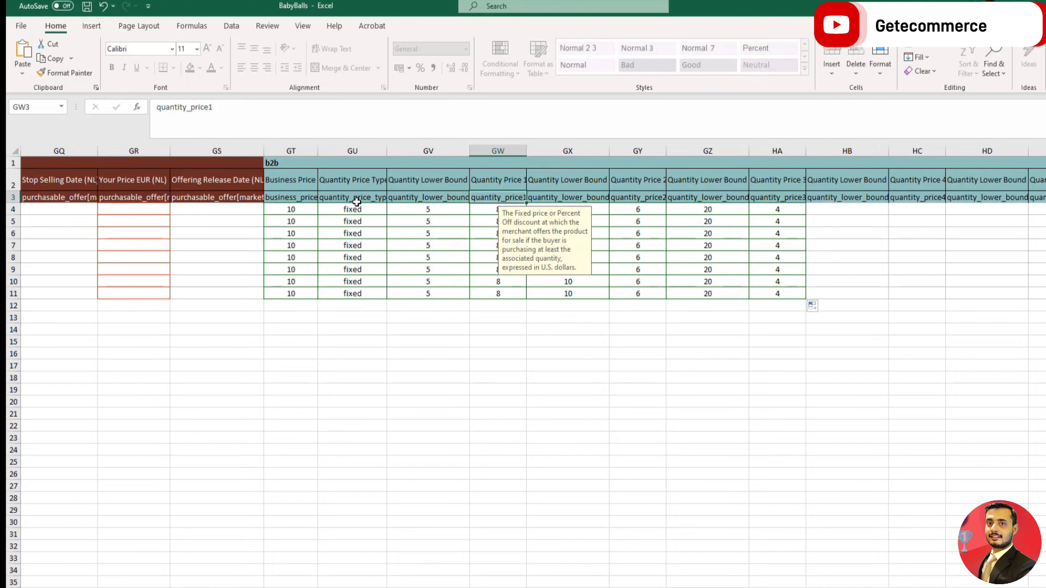
key(Left)
key(Left)
key(Left)
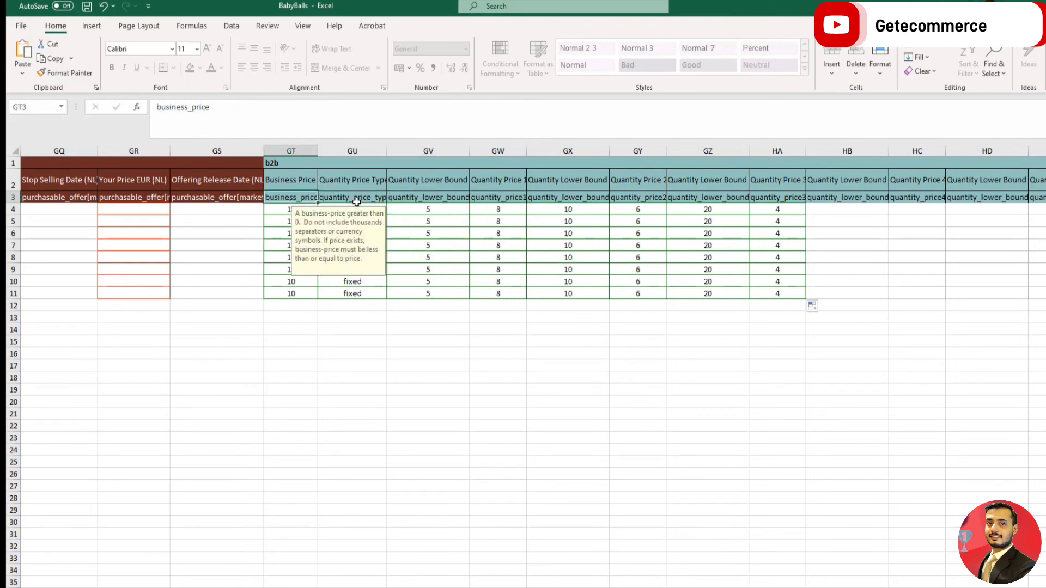
key(Down)
key(Right)
key(Right)
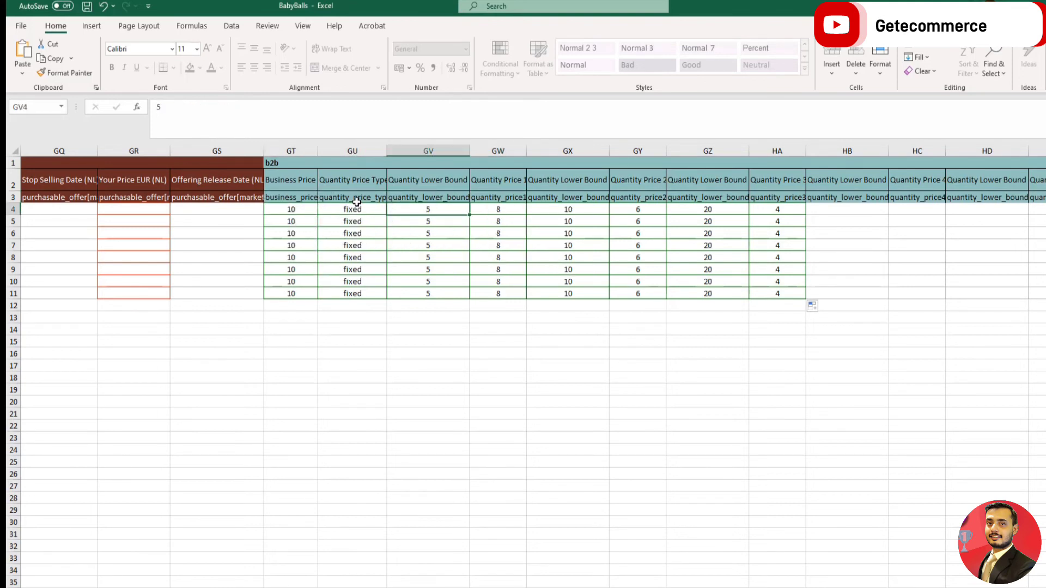
key(Right)
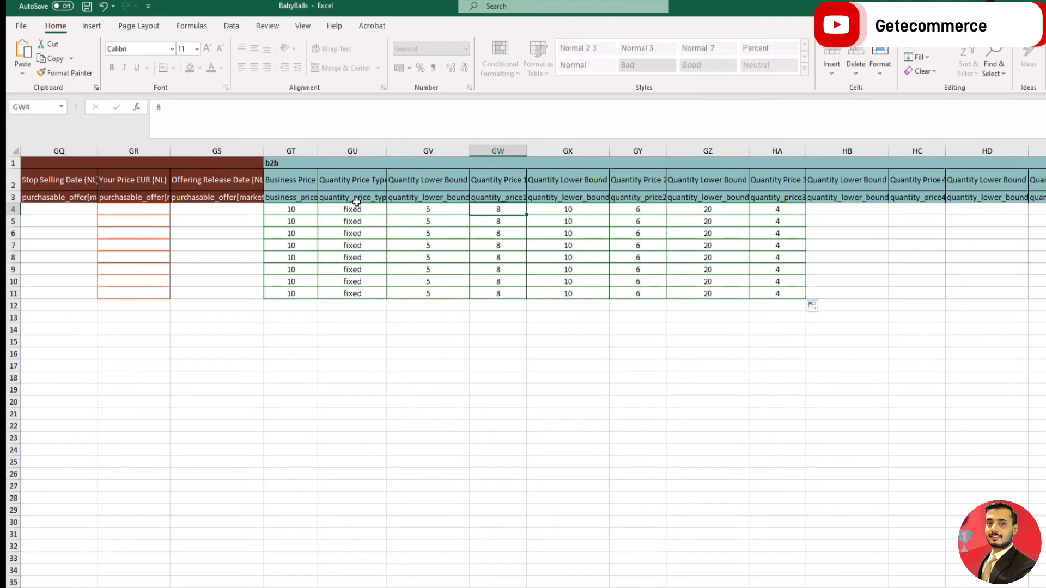
key(Right)
key(Right)
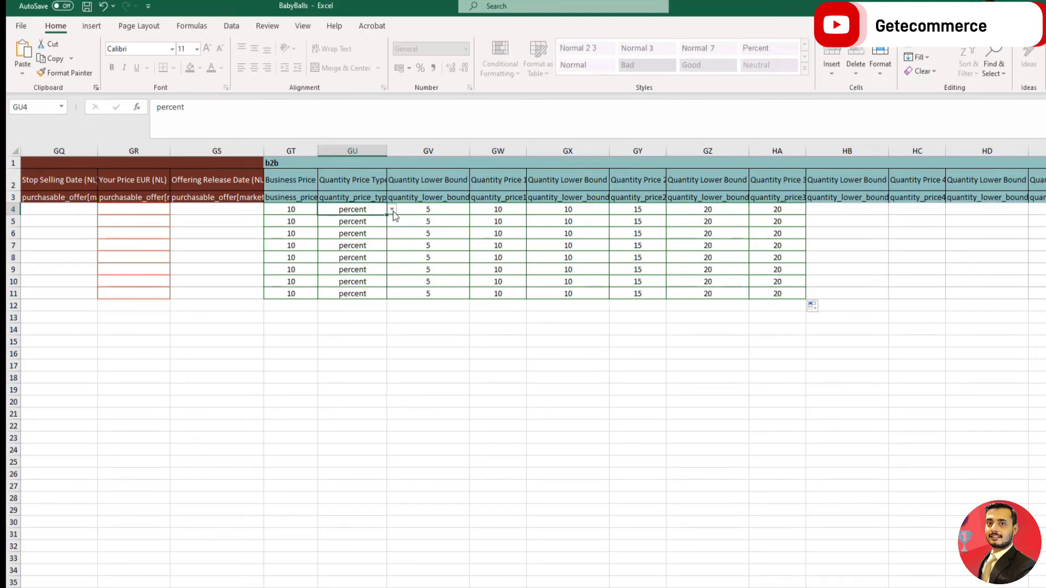
Choose percent as product A1001's quantity price type and go through product A1002's business price and first quantity break
click(393, 210)
click(370, 229)
click(290, 222)
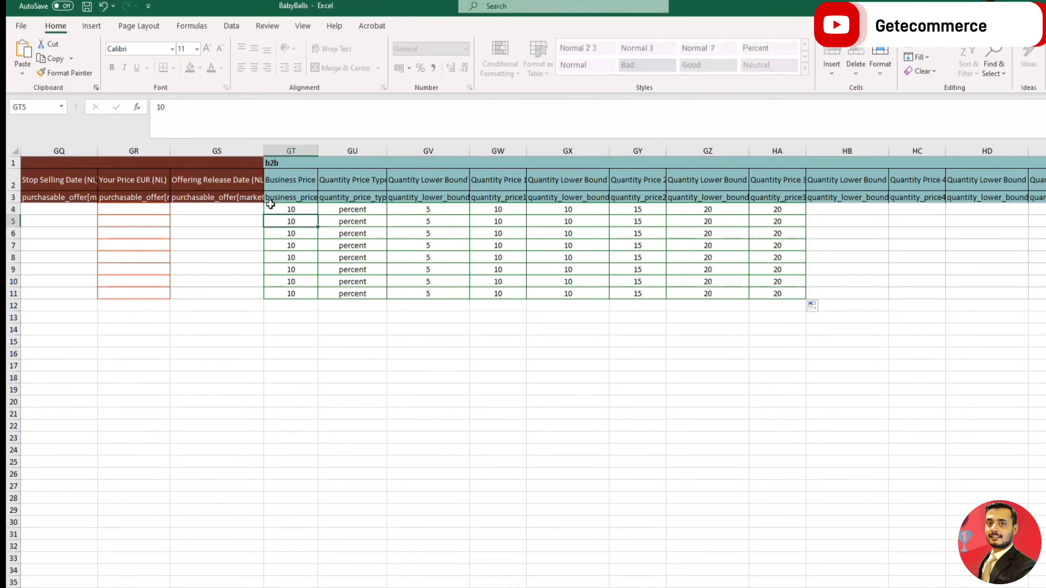
key(Right)
key(Right)
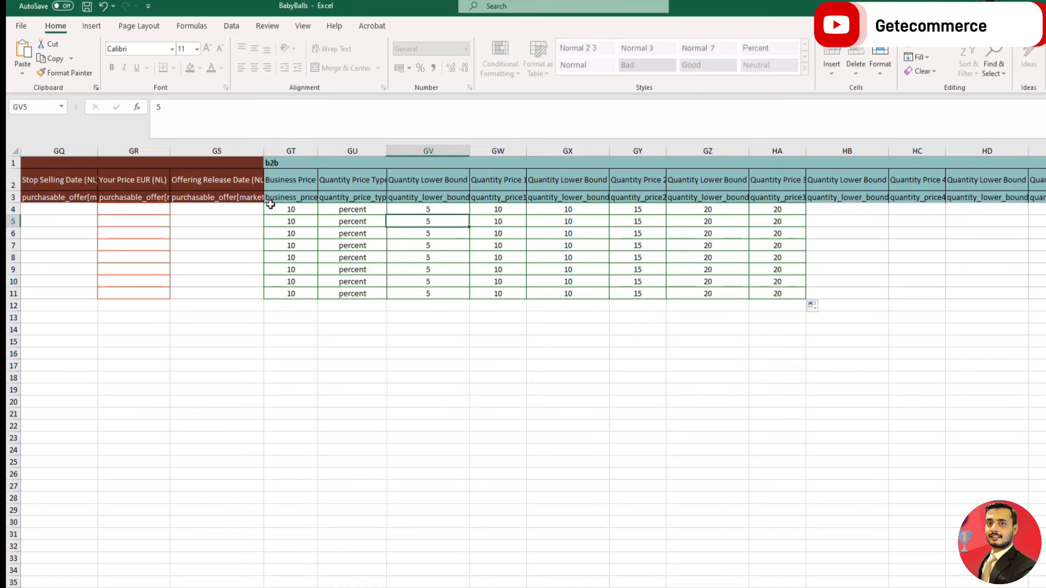
key(Right)
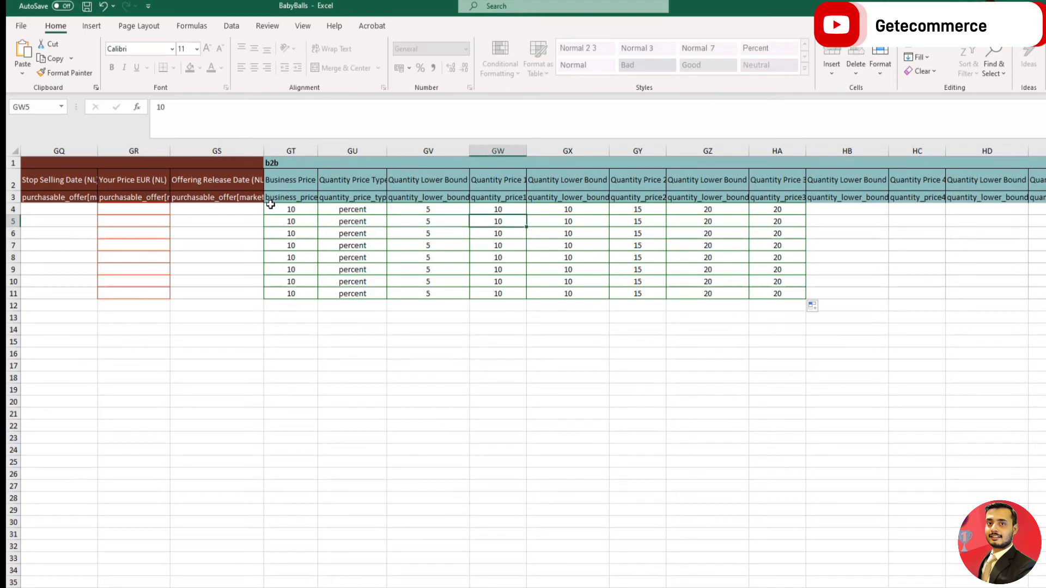
Go through the second quantity break's lower bound and price for the product in row 5 of the b2b section
key(Right)
key(Right)
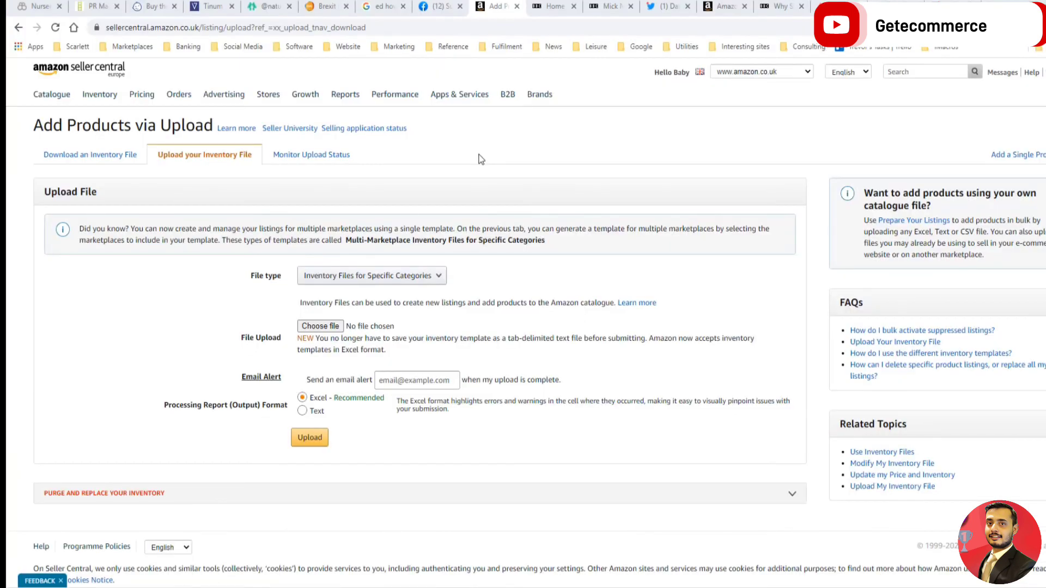
Switch to Seller Central's Add Products via Upload page and view the status of past inventory file uploads
mouse_move(100, 94)
click(308, 439)
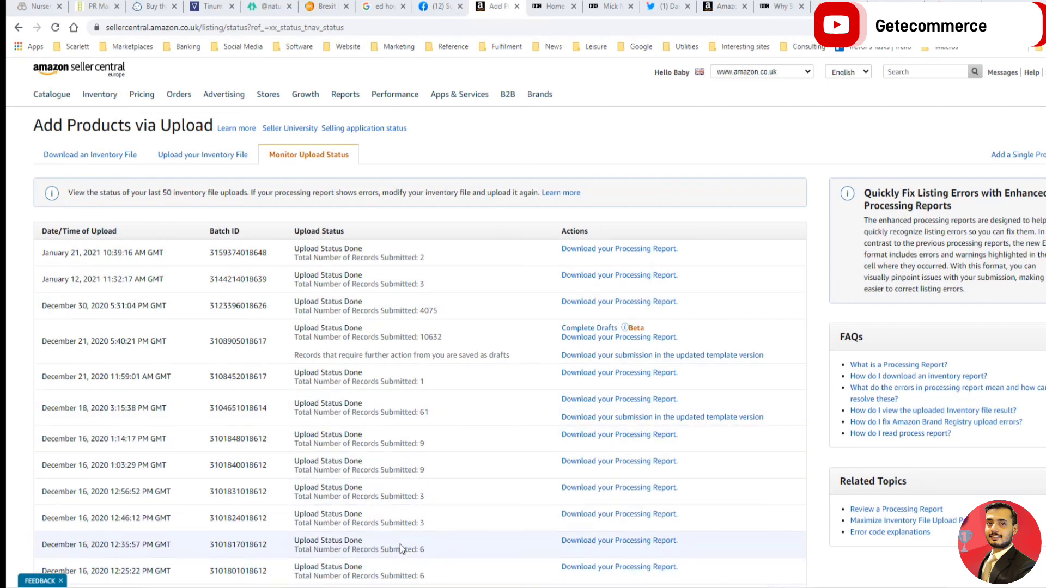
Switch to the processing report in Excel's Book2 and check the feed summary's numbers of records processed and successful
mouse_move(453, 583)
click(502, 553)
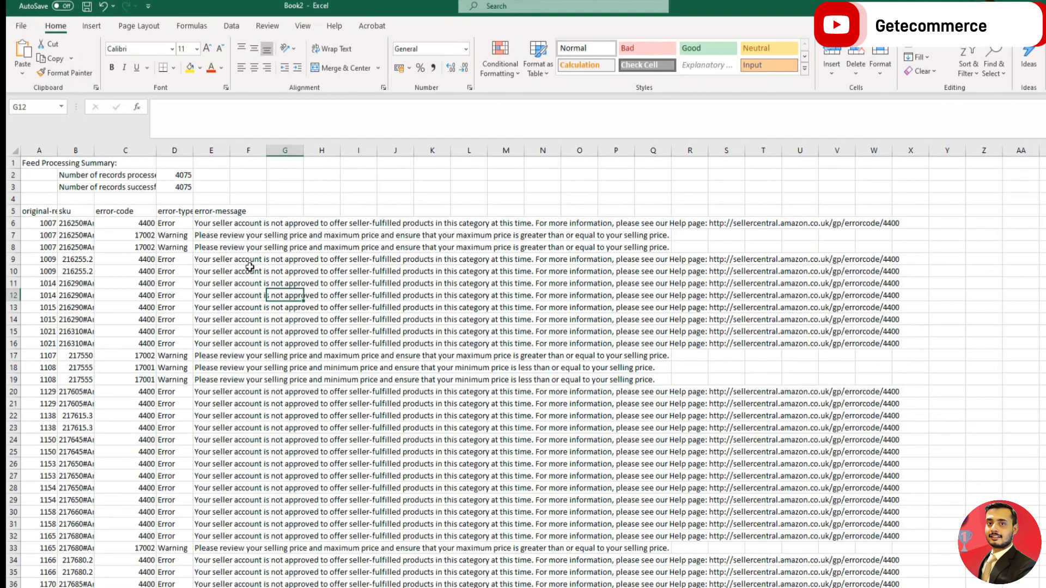
click(71, 176)
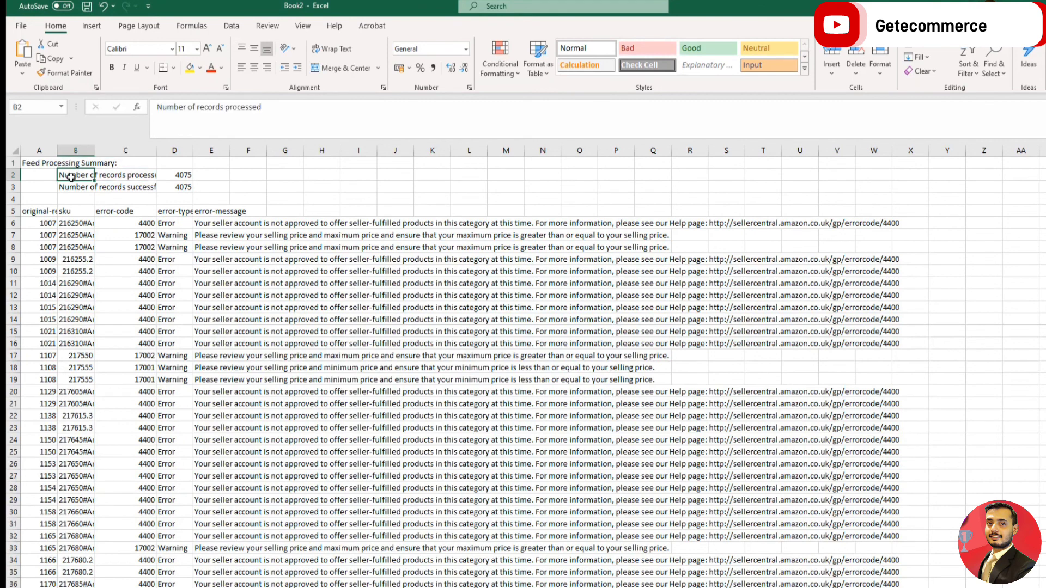
key(Right)
key(Right)
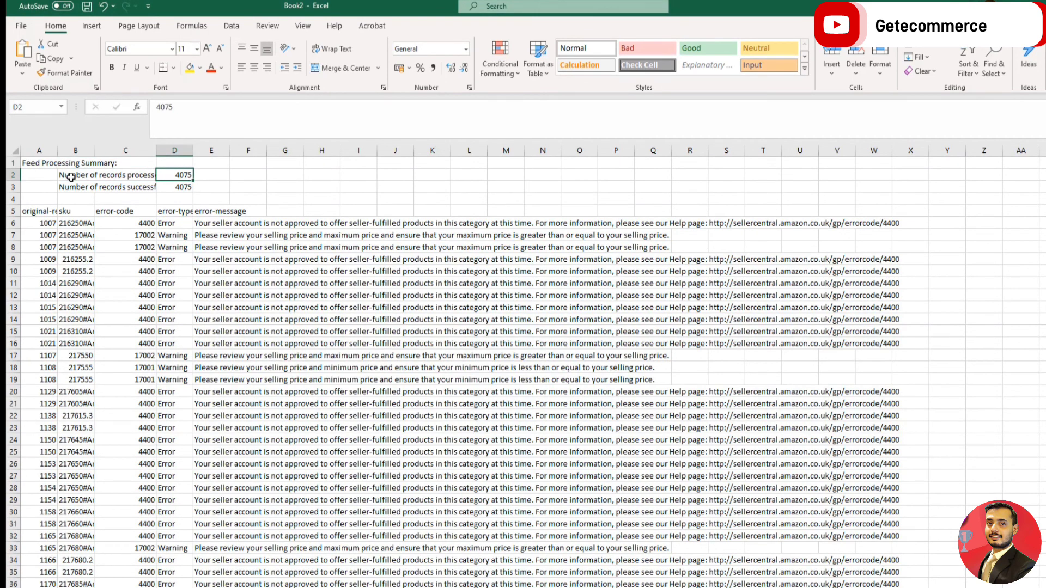
key(Down)
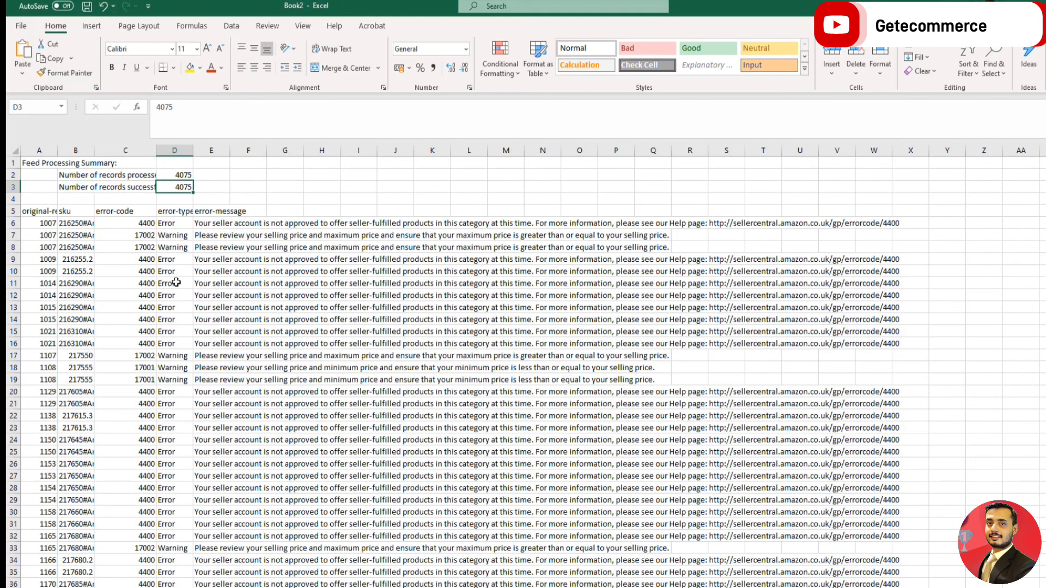
Read the error code and error message in row 6 and the error message in row 10 of the processing report
click(132, 223)
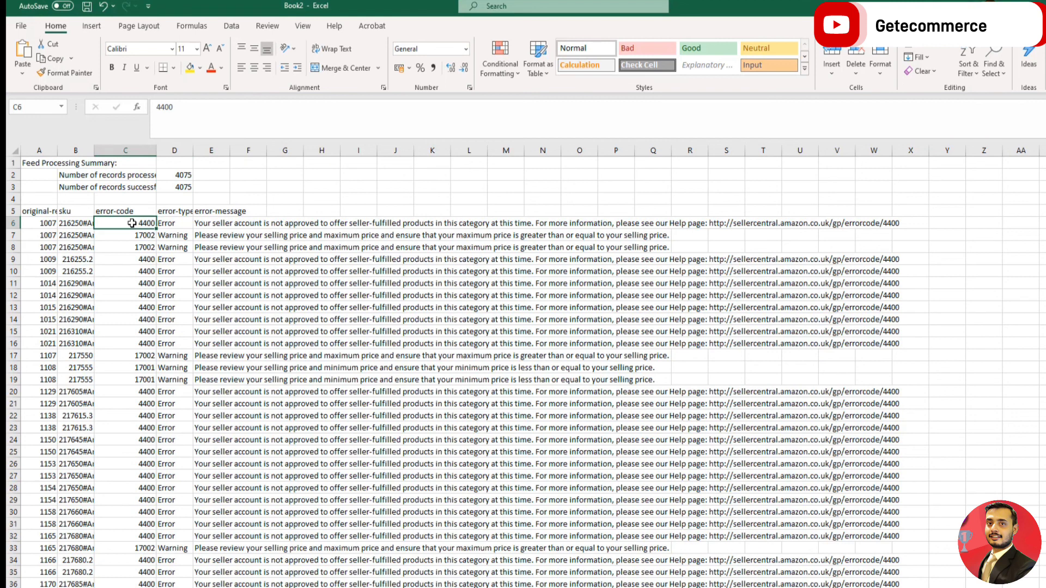
click(213, 224)
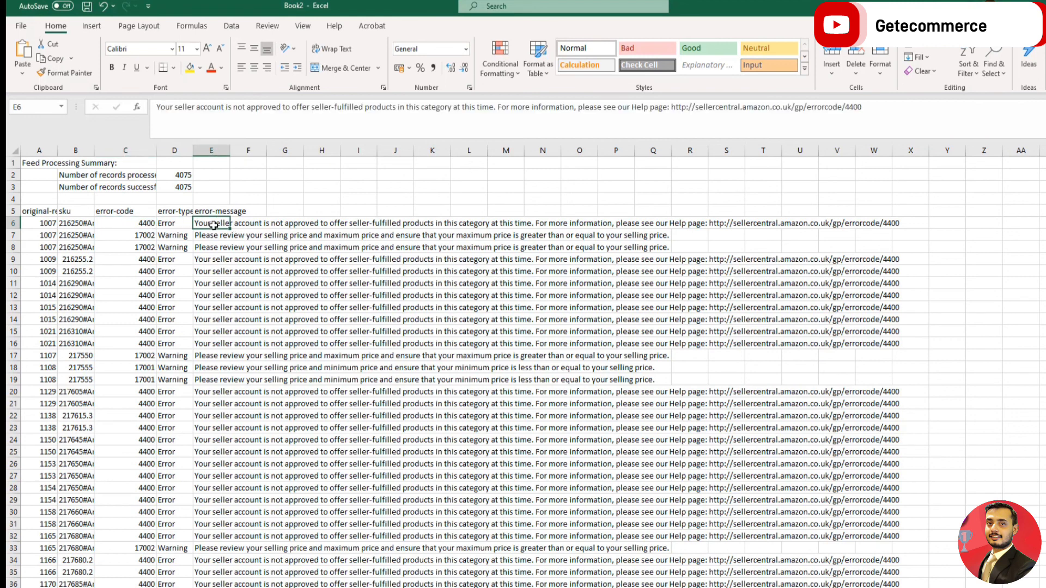
click(207, 271)
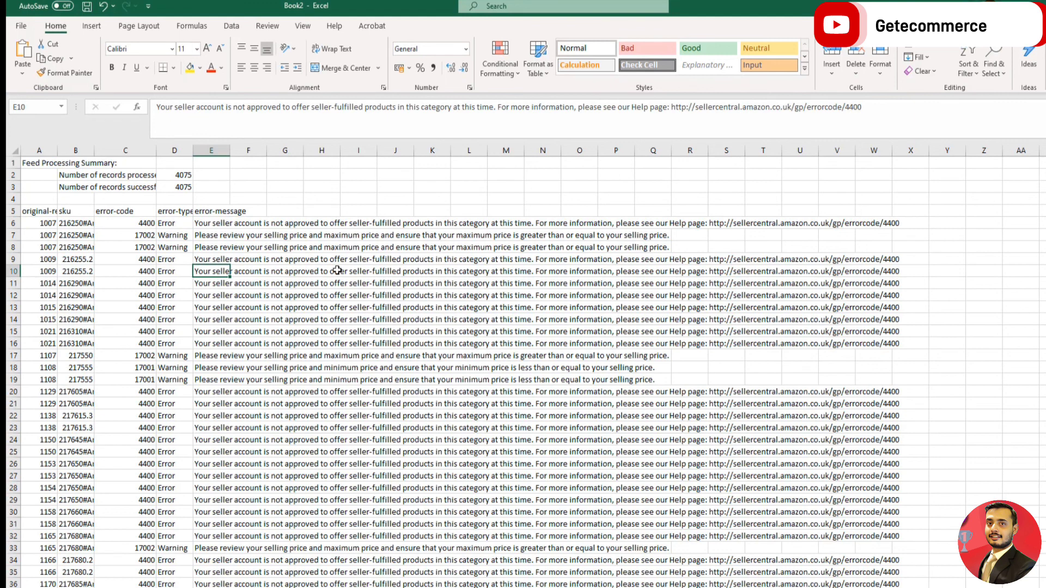